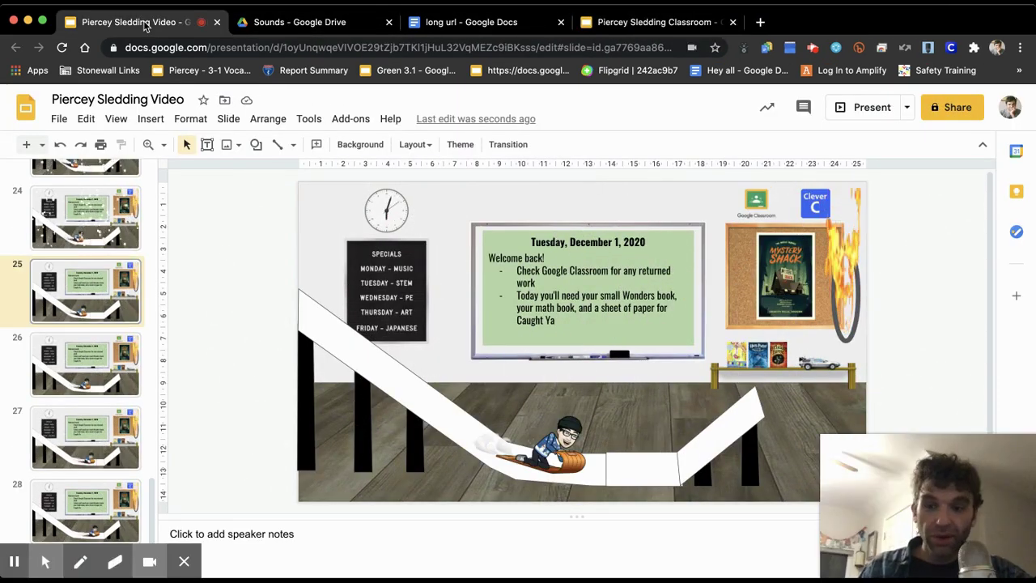
Step: Show slide 24, the snowy sledding classroom slide with the December 1, 2020 agenda
{"action": "left_click", "coordinate": [184, 560]}
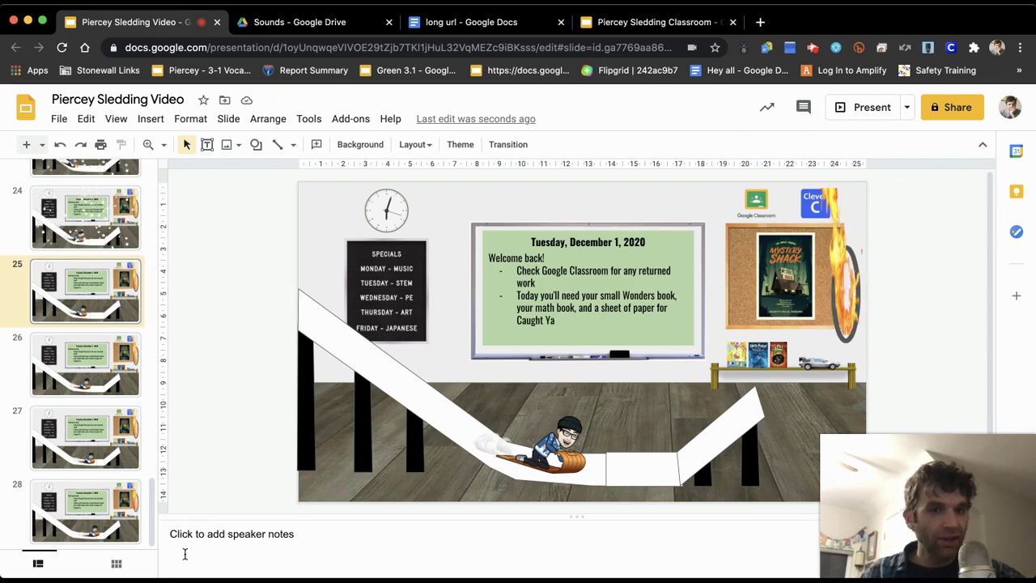
{"action": "left_click", "coordinate": [108, 230]}
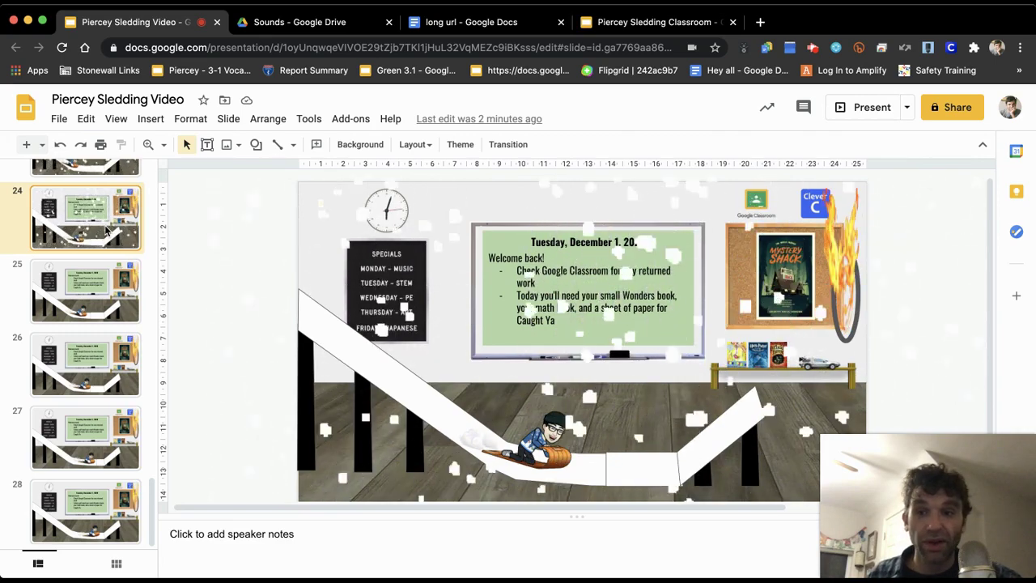
Step: Flip frame by frame from slide 2 to slide 28, where the sledder reaches the ramp bottom
{"action": "scroll", "coordinate": [81, 223], "scroll_direction": "up", "scroll_amount": 20}
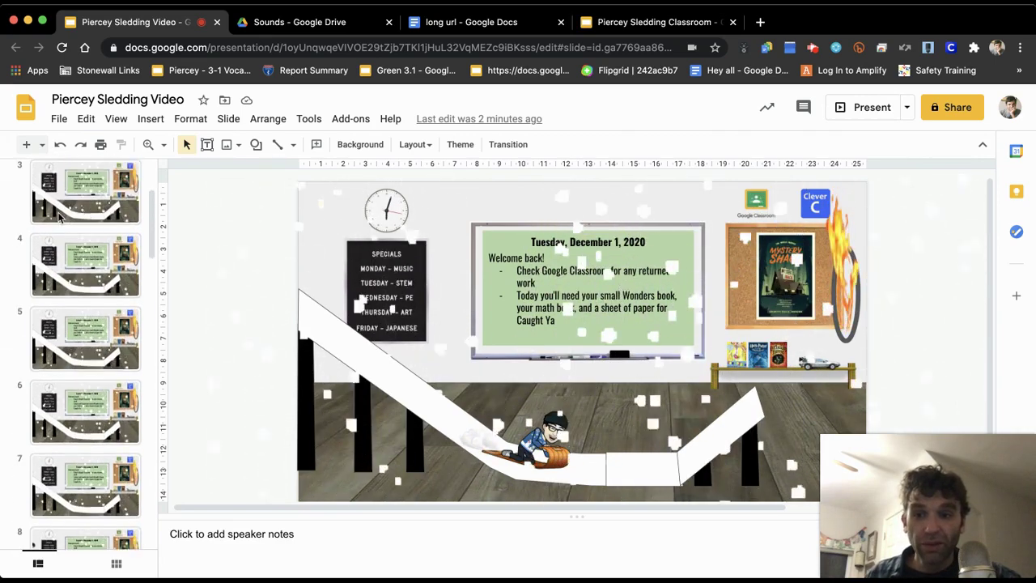
{"action": "scroll", "coordinate": [61, 214], "scroll_direction": "up", "scroll_amount": 2}
{"action": "left_click", "coordinate": [87, 261]}
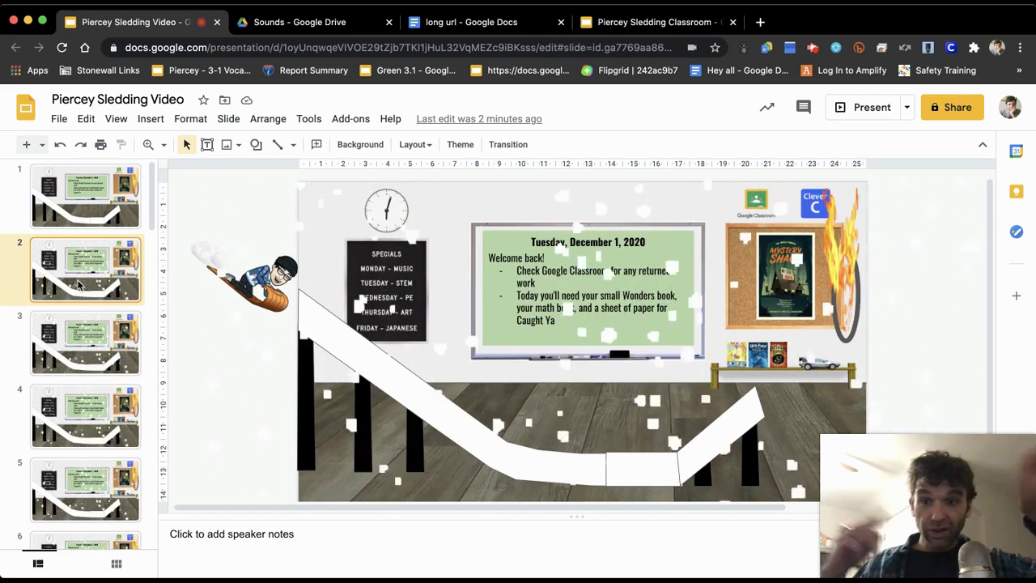
{"action": "key", "text": "Down"}
{"action": "key", "text": "Down"}
{"action": "key", "text": "Down"}
{"action": "key", "text": "Down"}
{"action": "key", "text": "Down"}
{"action": "key", "text": "Down"}
{"action": "key", "text": "Down"}
{"action": "key", "text": "Down"}
{"action": "key", "text": "Down"}
{"action": "key", "text": "Down"}
{"action": "key", "text": "Down"}
{"action": "key", "text": "Down"}
{"action": "key", "text": "Down"}
{"action": "key", "text": "Down"}
{"action": "key", "text": "Down"}
{"action": "key", "text": "Down"}
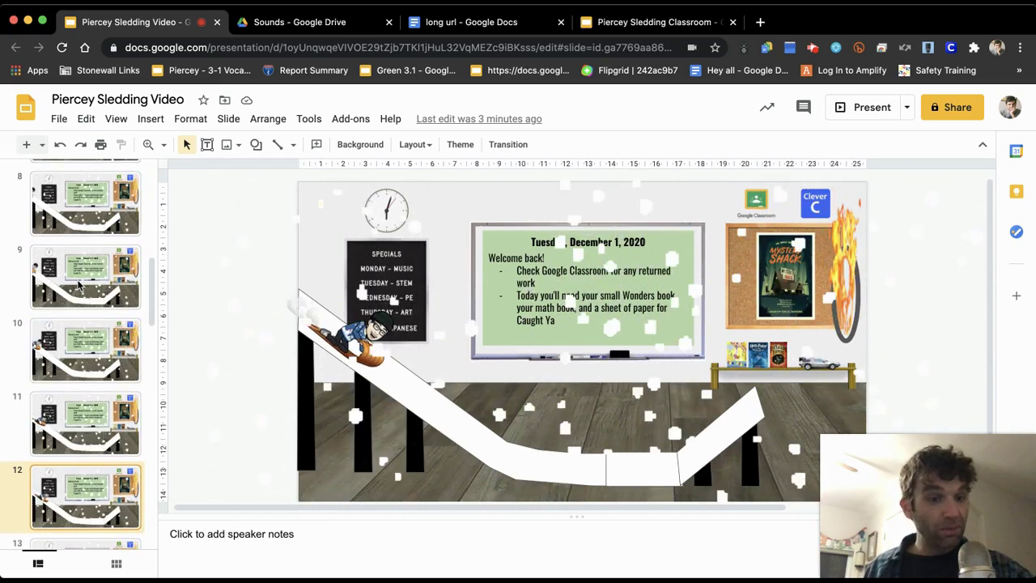
{"action": "key", "text": "Down"}
{"action": "key", "text": "Down"}
{"action": "key", "text": "Down"}
{"action": "key", "text": "Down"}
{"action": "key", "text": "Down"}
{"action": "key", "text": "Down"}
{"action": "key", "text": "Down"}
{"action": "key", "text": "Down"}
{"action": "key", "text": "Down"}
{"action": "key", "text": "Down"}
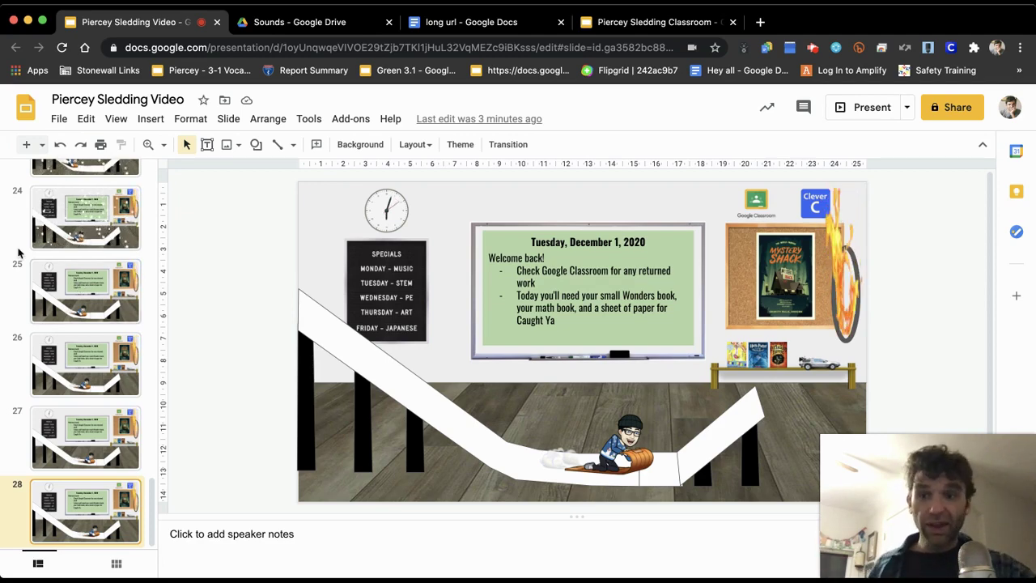
Step: Duplicate slide 28 into slide 29, moving the sledder up the right-hand ramp and tilting it
{"action": "scroll", "coordinate": [35, 235], "scroll_direction": "up", "scroll_amount": 20}
{"action": "left_click", "coordinate": [107, 258]}
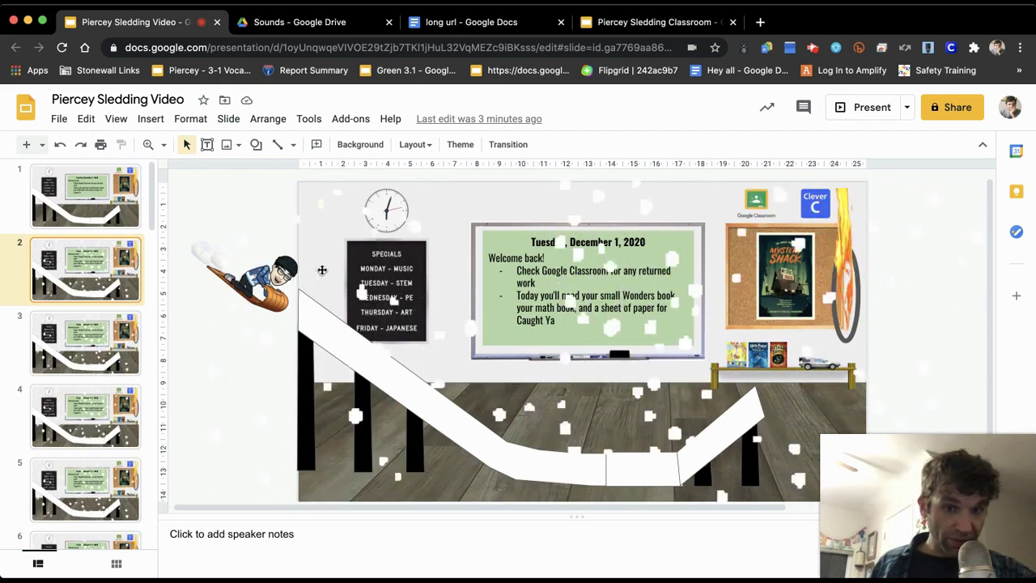
{"action": "scroll", "coordinate": [122, 385], "scroll_direction": "down", "scroll_amount": 20}
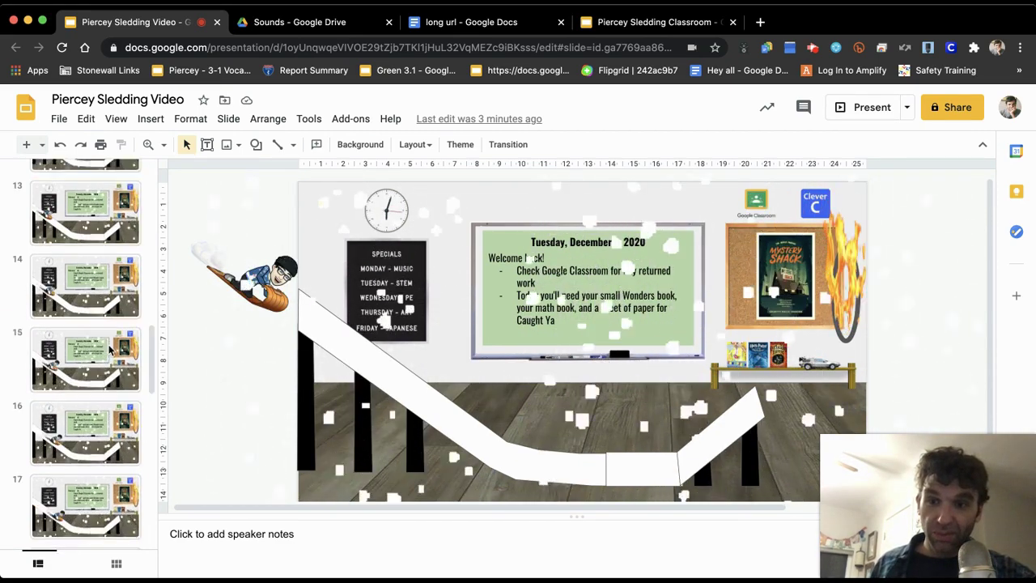
{"action": "left_click", "coordinate": [118, 503]}
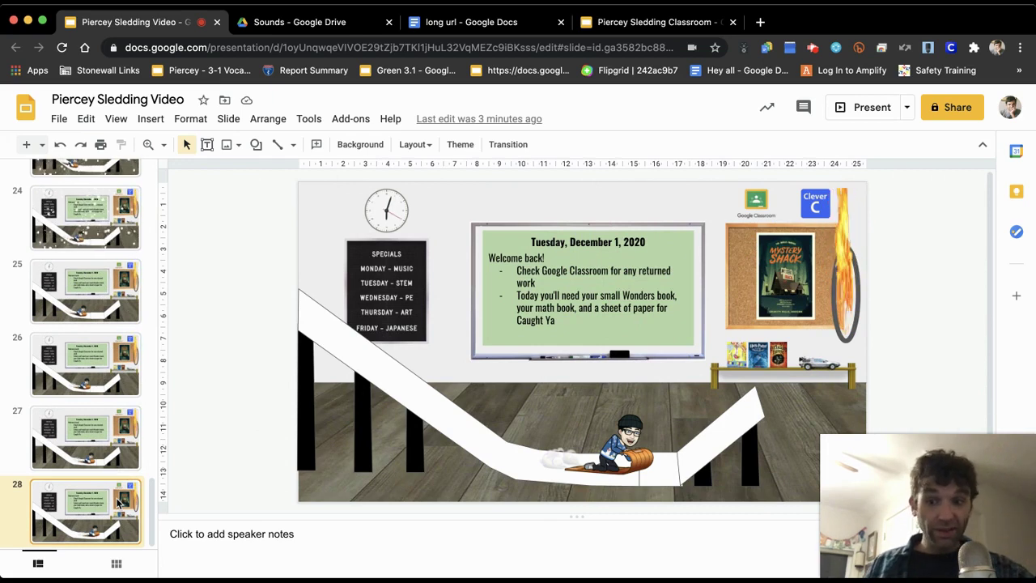
{"action": "right_click", "coordinate": [80, 517]}
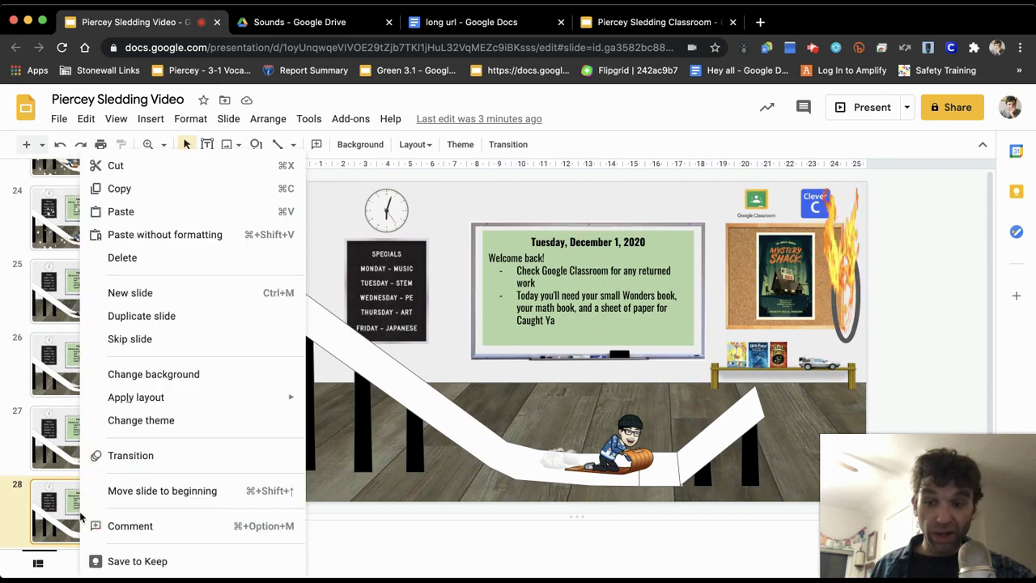
{"action": "left_click", "coordinate": [154, 316]}
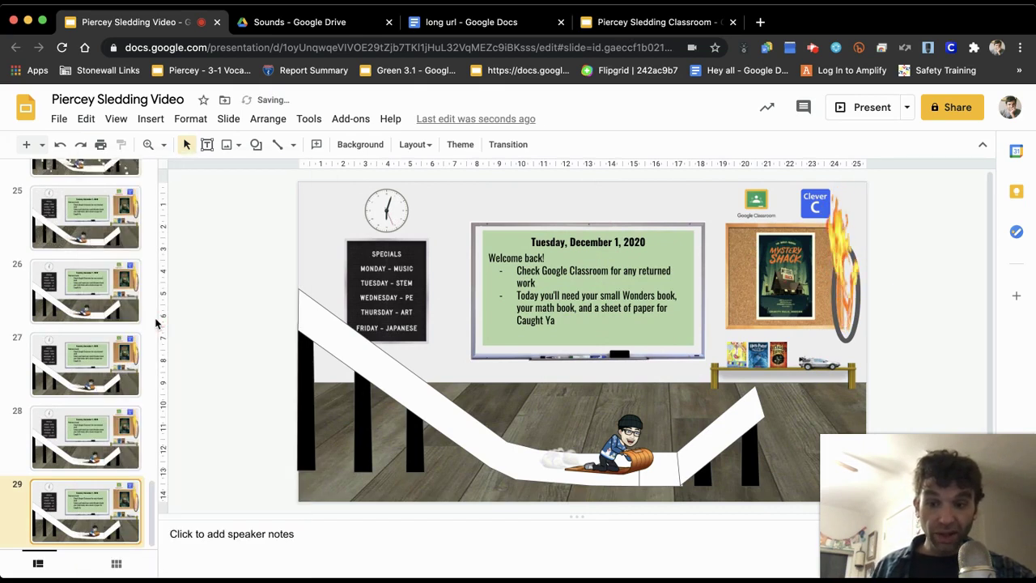
{"action": "left_click", "coordinate": [628, 448]}
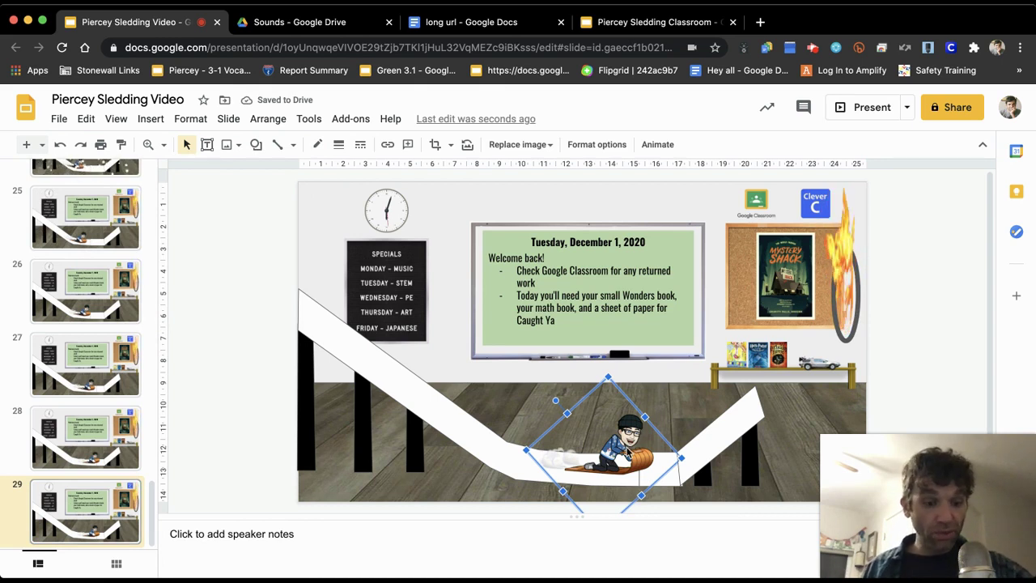
{"action": "left_click_drag", "start_coordinate": [590, 464], "coordinate": [628, 452]}
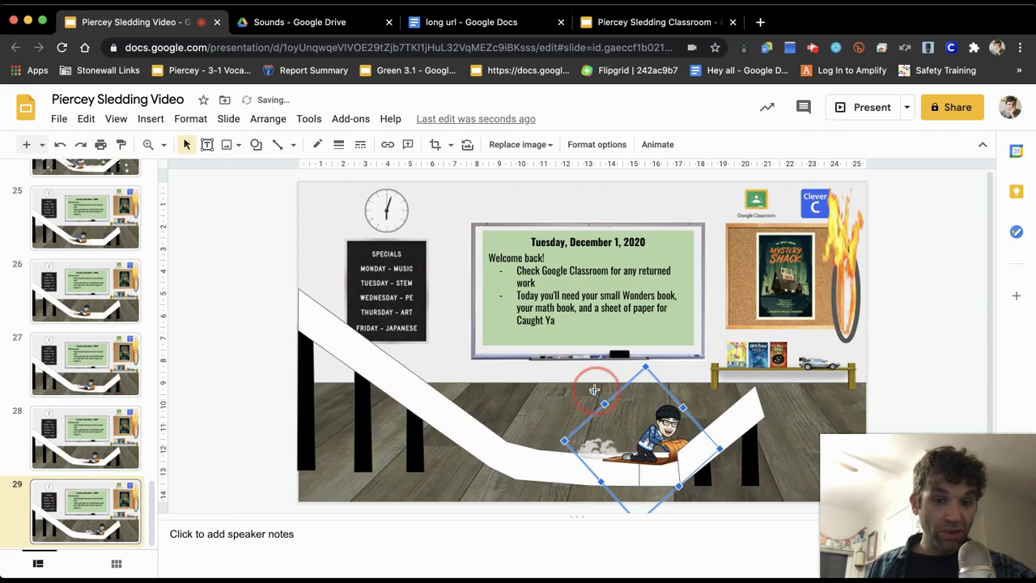
{"action": "left_click_drag", "start_coordinate": [593, 390], "coordinate": [579, 406]}
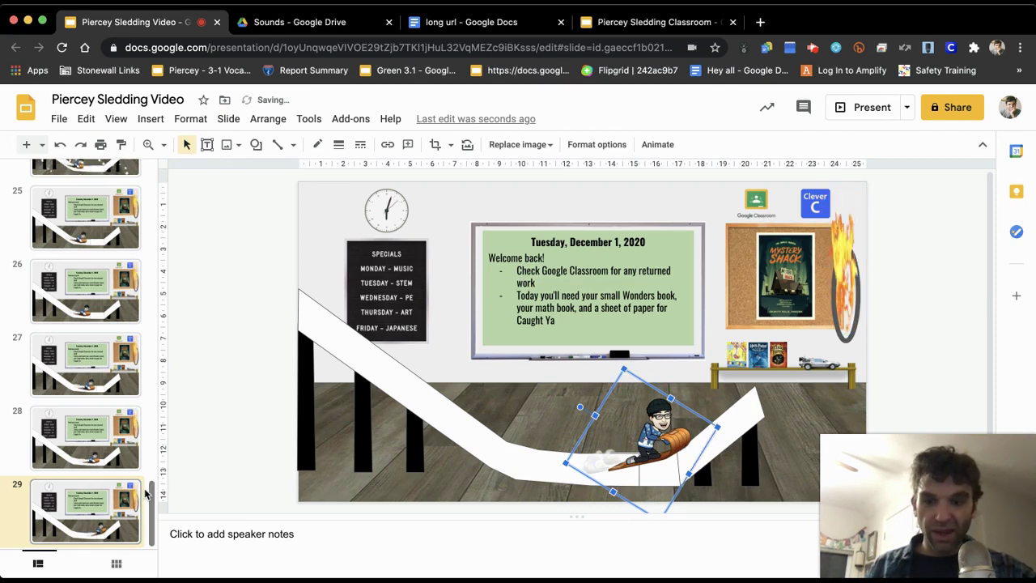
Step: Duplicate into slide 30, nudging the sledder further up-right and tilting it to the ramp
{"action": "right_click", "coordinate": [118, 500]}
{"action": "left_click", "coordinate": [187, 324]}
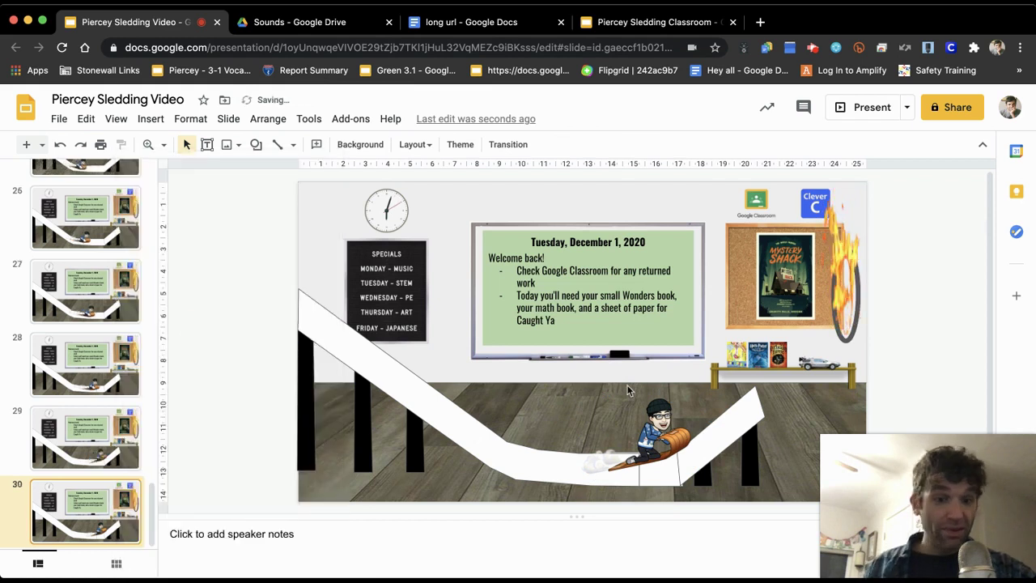
{"action": "left_click", "coordinate": [654, 429]}
{"action": "key", "text": "Right"}
{"action": "key", "text": "Right"}
{"action": "key", "text": "Right"}
{"action": "key", "text": "Right"}
{"action": "key", "text": "Up"}
{"action": "key", "text": "Up"}
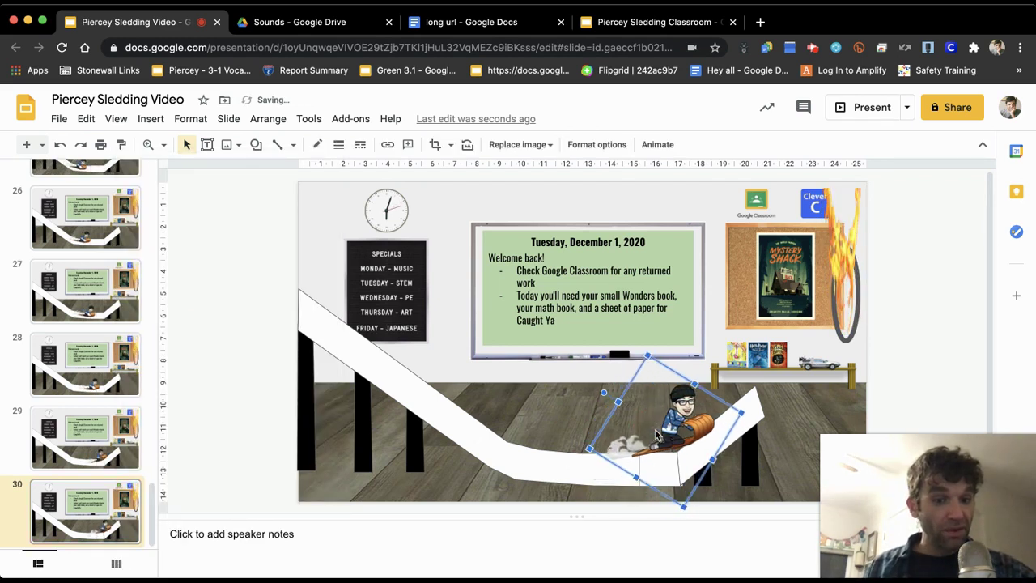
{"action": "mouse_move", "coordinate": [613, 394]}
{"action": "left_mouse_down"}
{"action": "mouse_move", "coordinate": [615, 381]}
{"action": "mouse_move", "coordinate": [600, 407]}
{"action": "left_mouse_up"}
{"action": "key", "text": "Right"}
{"action": "key", "text": "Right"}
{"action": "key", "text": "Right"}
{"action": "key", "text": "Up"}
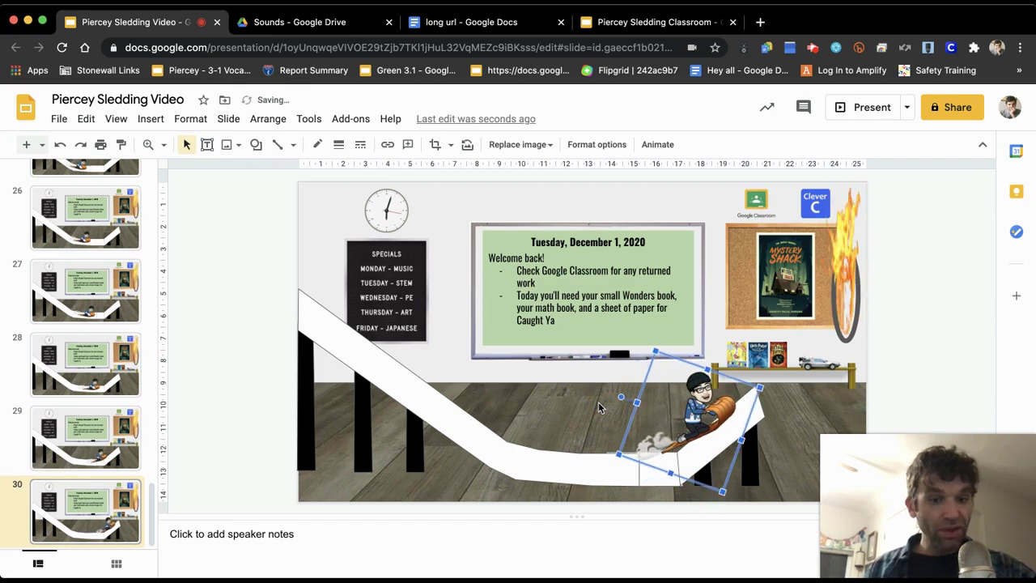
Step: Duplicate into slide 31, moving the sledder up-right and rotating it more upright
{"action": "right_click", "coordinate": [122, 489]}
{"action": "left_click", "coordinate": [186, 318]}
{"action": "left_click", "coordinate": [728, 395]}
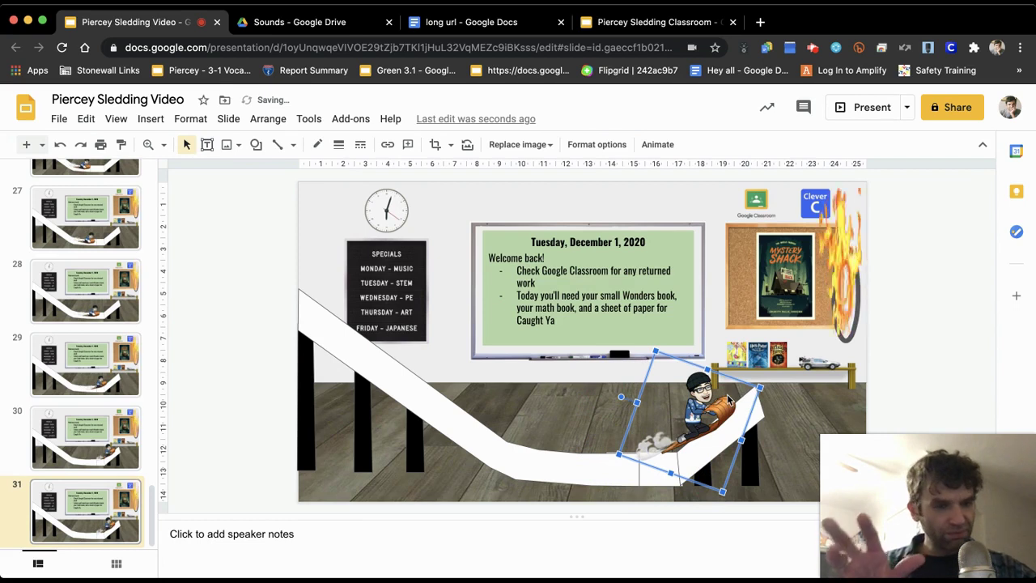
{"action": "key", "text": "Right"}
{"action": "key", "text": "Right"}
{"action": "key", "text": "Right"}
{"action": "key", "text": "Right"}
{"action": "key", "text": "Right"}
{"action": "key", "text": "Up"}
{"action": "key", "text": "Up"}
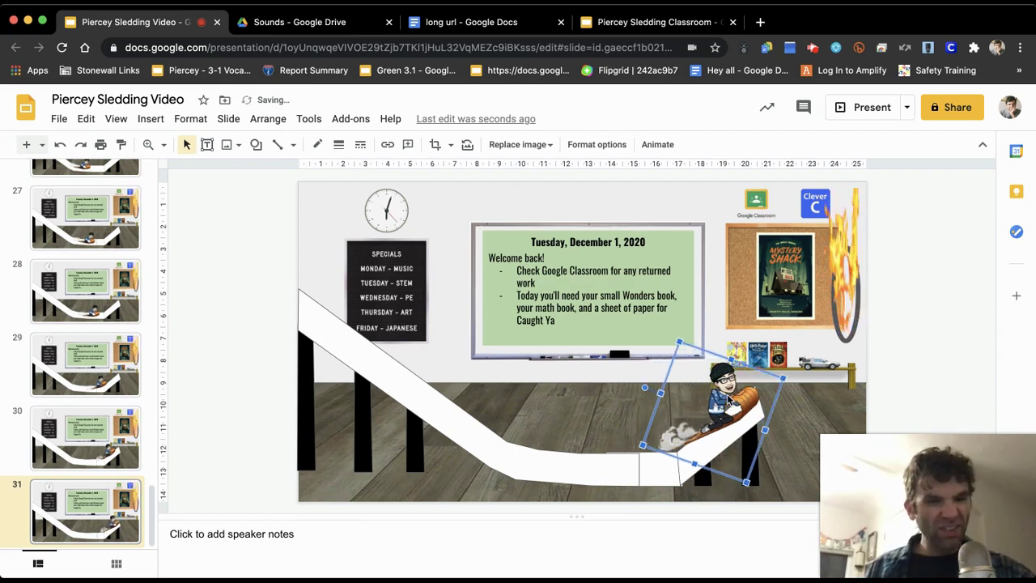
{"action": "mouse_move", "coordinate": [643, 387]}
{"action": "left_mouse_down"}
{"action": "mouse_move", "coordinate": [629, 372]}
{"action": "mouse_move", "coordinate": [633, 405]}
{"action": "left_mouse_up"}
{"action": "key", "text": "Right"}
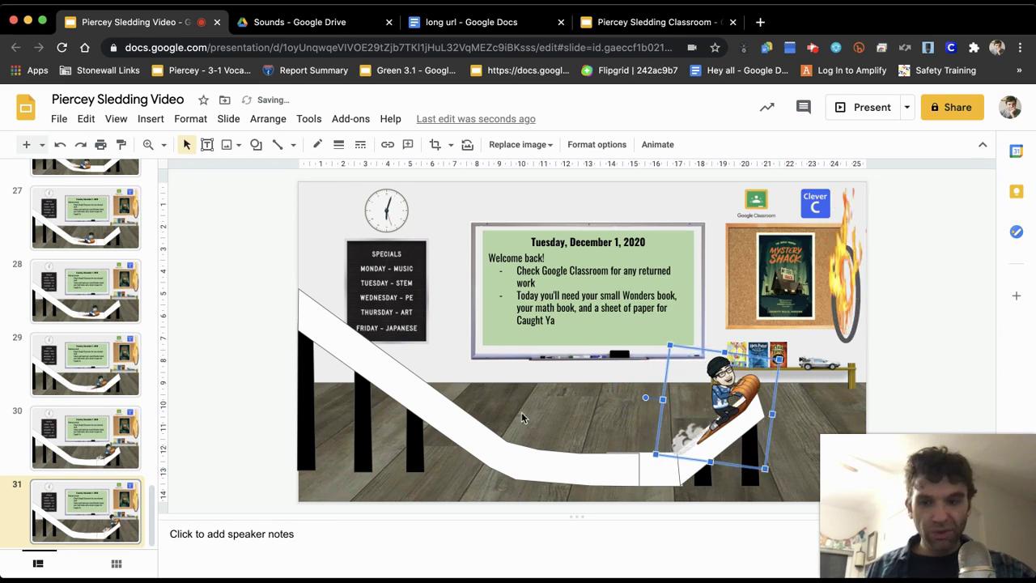
Step: Create slides 32 and 33, each nudging the sledder up-right toward and off the ramp's end
{"action": "right_click", "coordinate": [111, 510]}
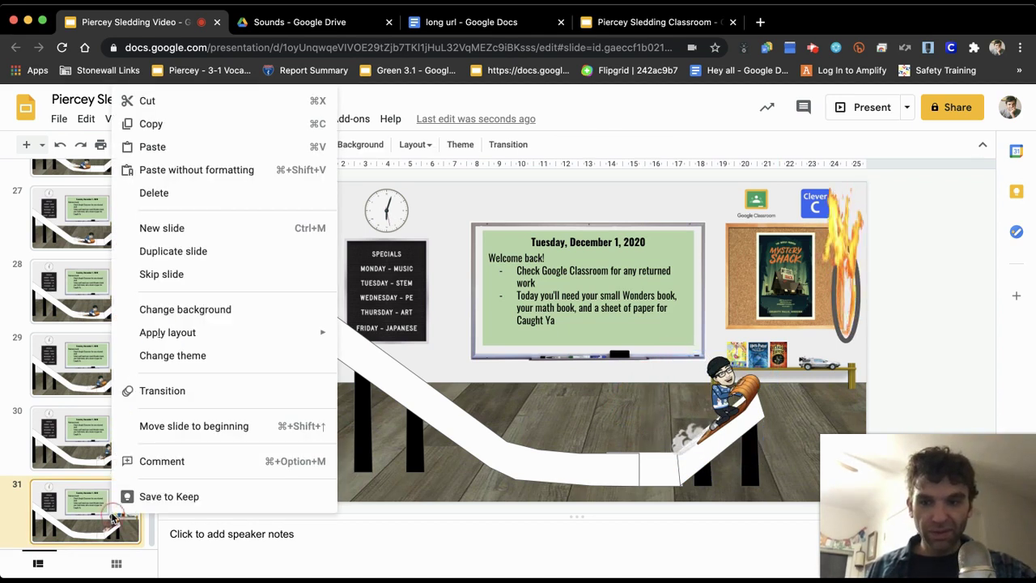
{"action": "left_click", "coordinate": [173, 250]}
{"action": "left_click", "coordinate": [712, 386]}
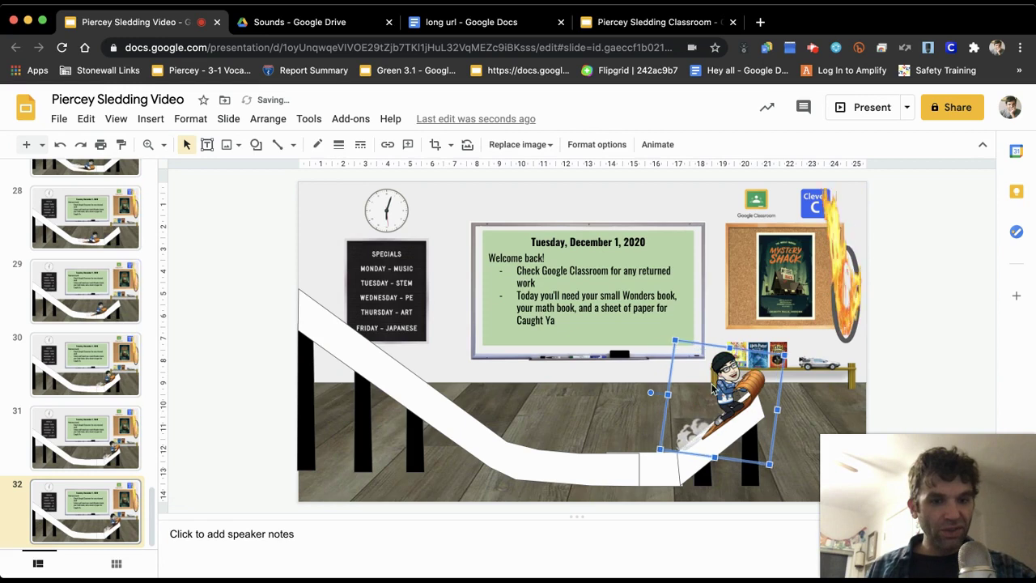
{"action": "key", "text": "Up"}
{"action": "key", "text": "Right"}
{"action": "key", "text": "Up"}
{"action": "key", "text": "Right"}
{"action": "key", "text": "Up"}
{"action": "key", "text": "Right"}
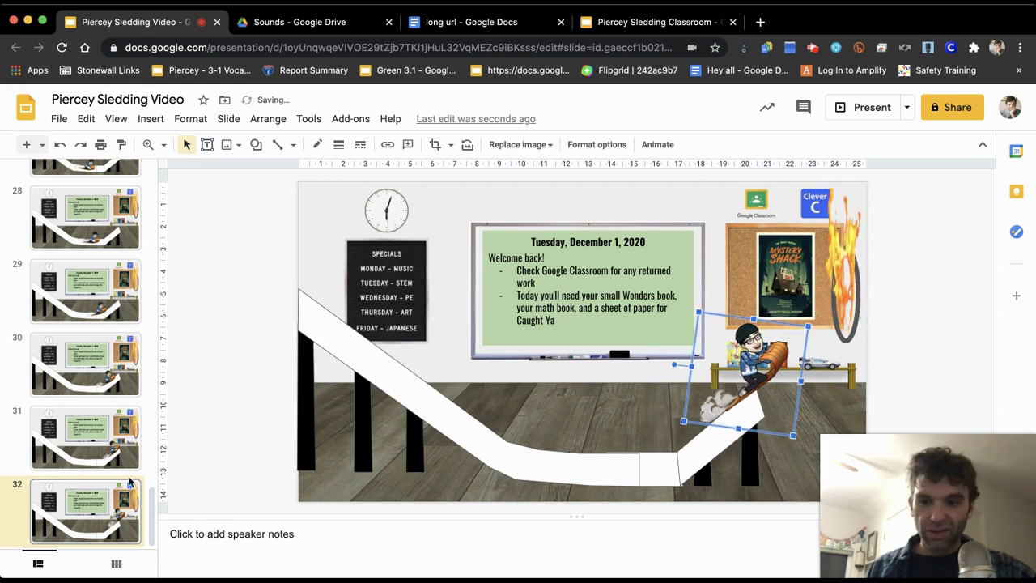
{"action": "right_click", "coordinate": [113, 488]}
{"action": "left_click", "coordinate": [162, 272]}
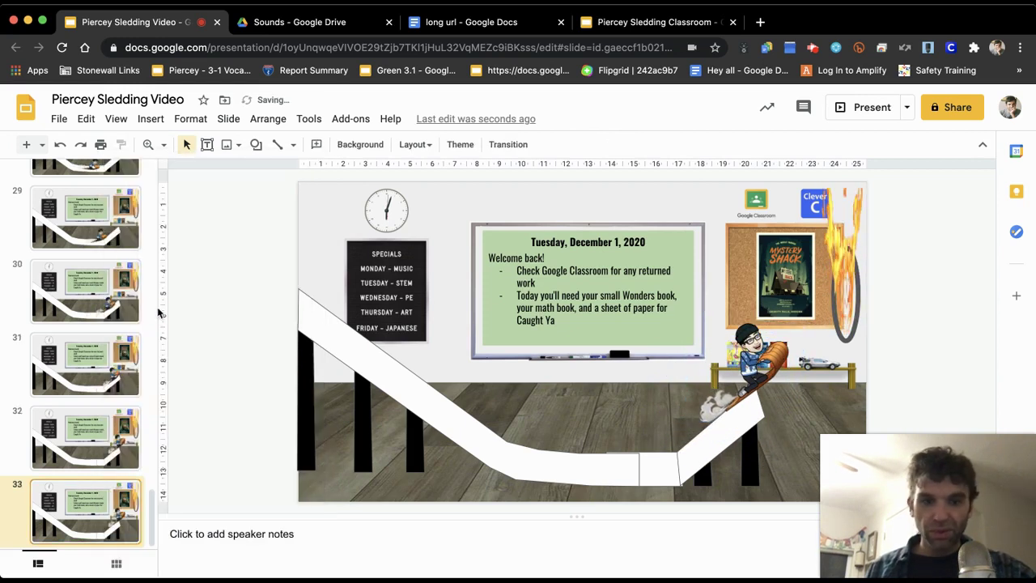
{"action": "left_click", "coordinate": [750, 367]}
{"action": "key", "text": "Up"}
{"action": "key", "text": "Right"}
{"action": "key", "text": "Up"}
{"action": "key", "text": "Right"}
{"action": "key", "text": "Up"}
{"action": "key", "text": "Right"}
{"action": "key", "text": "Up"}
{"action": "key", "text": "Right"}
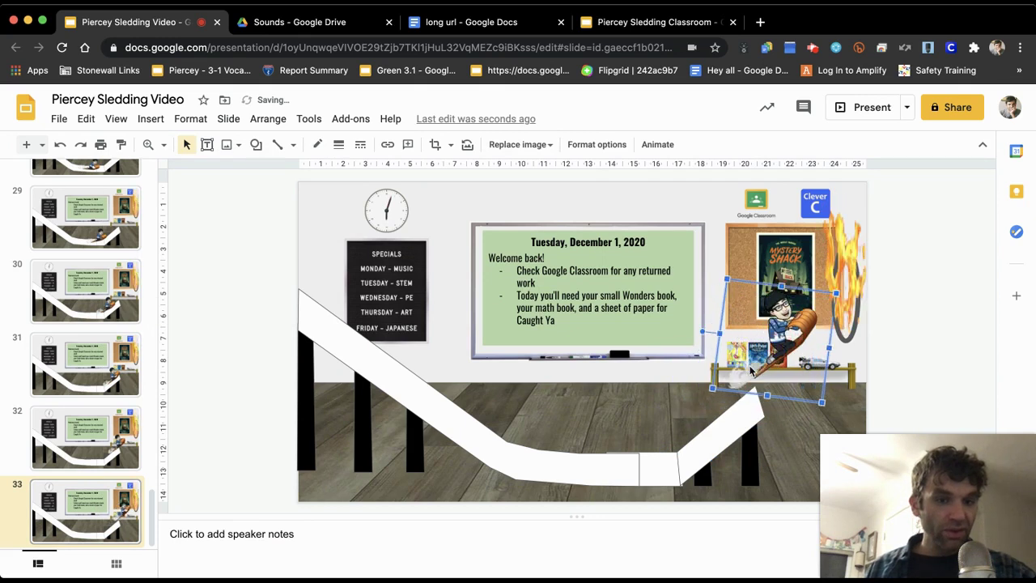
Step: Create slides 34 and 35, each moving the Bitmoji sledder further up and right
{"action": "right_click", "coordinate": [92, 519]}
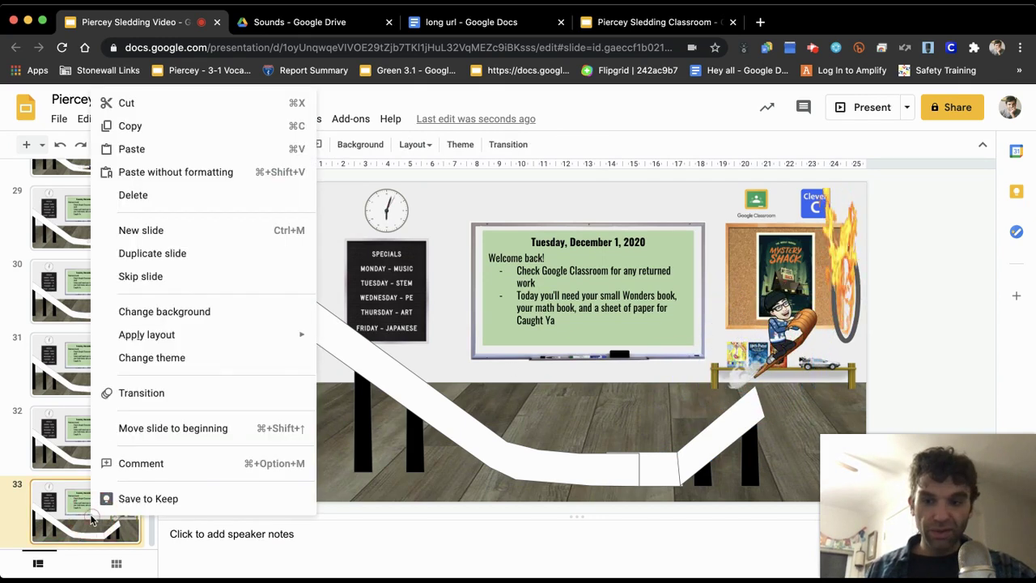
{"action": "left_click", "coordinate": [162, 251]}
{"action": "left_click", "coordinate": [768, 336]}
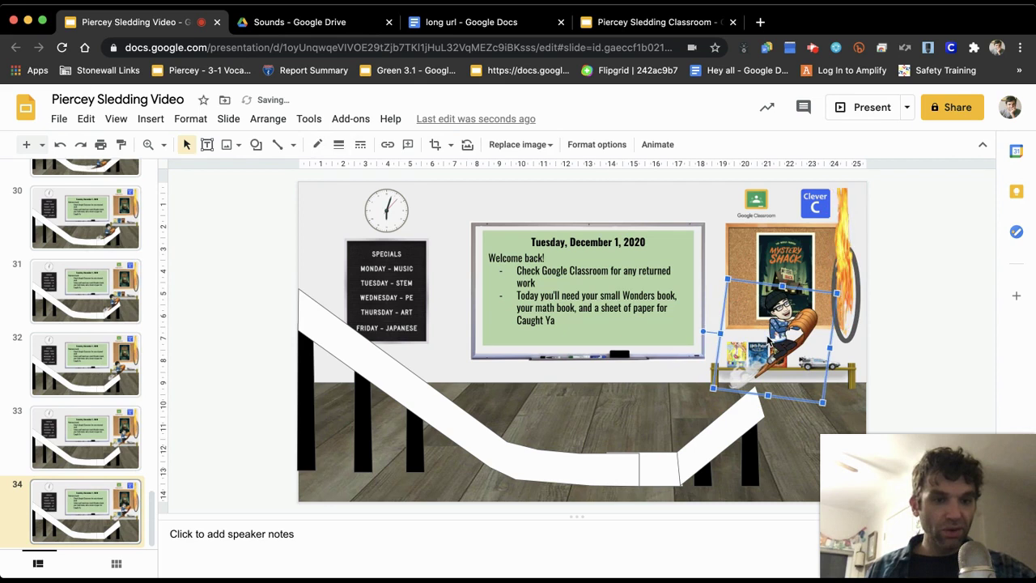
{"action": "key", "text": "Right"}
{"action": "key", "text": "Right"}
{"action": "key", "text": "Up"}
{"action": "key", "text": "Right"}
{"action": "key", "text": "Right"}
{"action": "key", "text": "Up"}
{"action": "key", "text": "Right"}
{"action": "key", "text": "Right"}
{"action": "key", "text": "Up"}
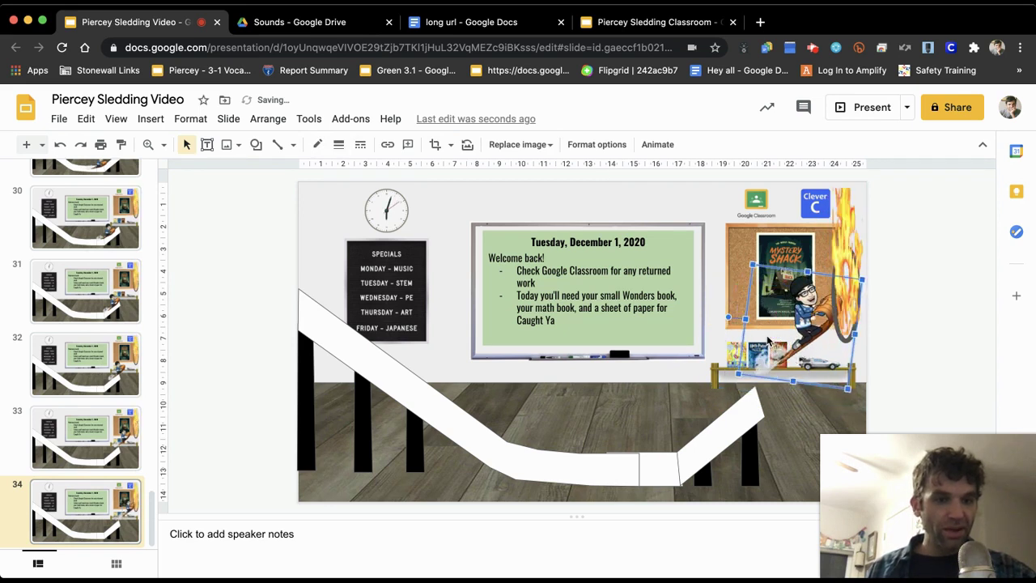
{"action": "key", "text": "Up"}
{"action": "key", "text": "Up"}
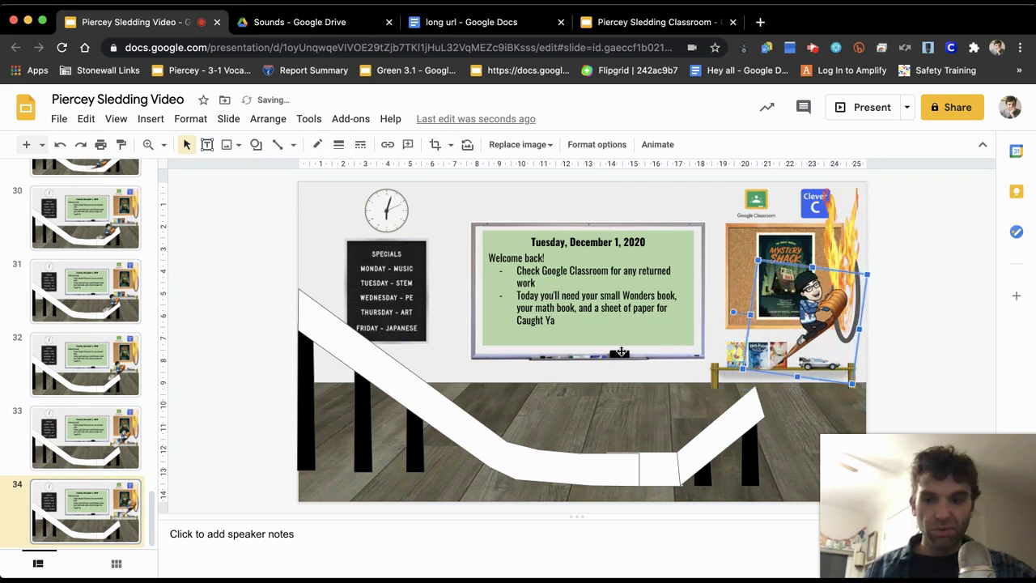
{"action": "right_click", "coordinate": [79, 492]}
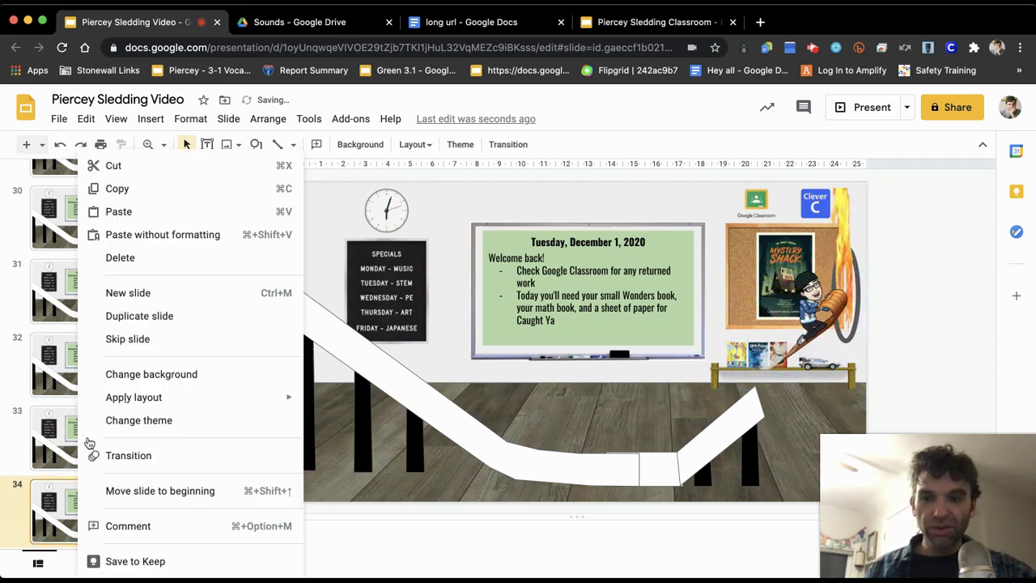
{"action": "left_click", "coordinate": [136, 318]}
{"action": "left_click", "coordinate": [828, 331]}
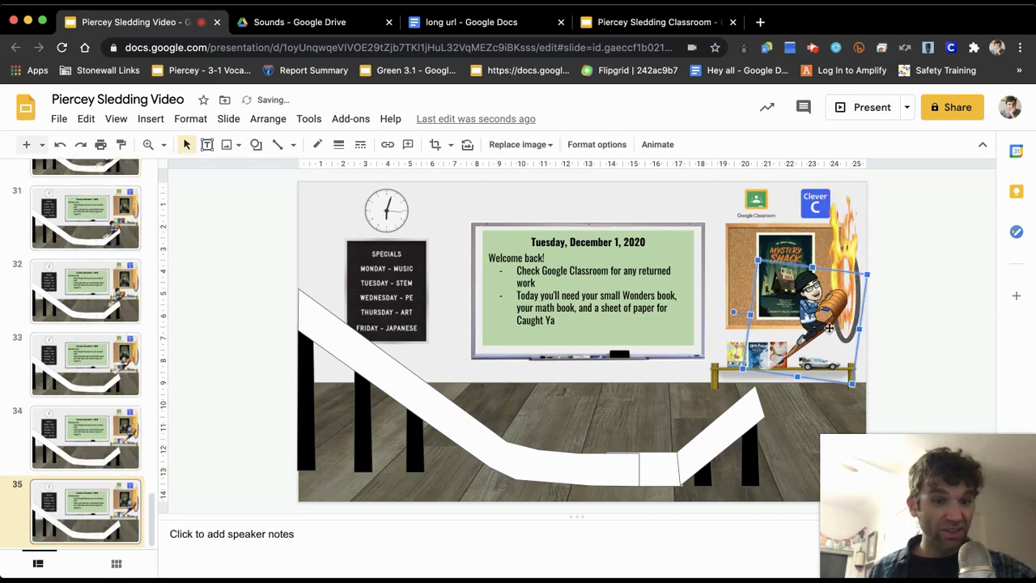
{"action": "key", "text": "Up"}
{"action": "key", "text": "Up"}
{"action": "key", "text": "Up"}
{"action": "key", "text": "Right"}
{"action": "key", "text": "Right"}
{"action": "key", "text": "Right"}
{"action": "key", "text": "Right"}
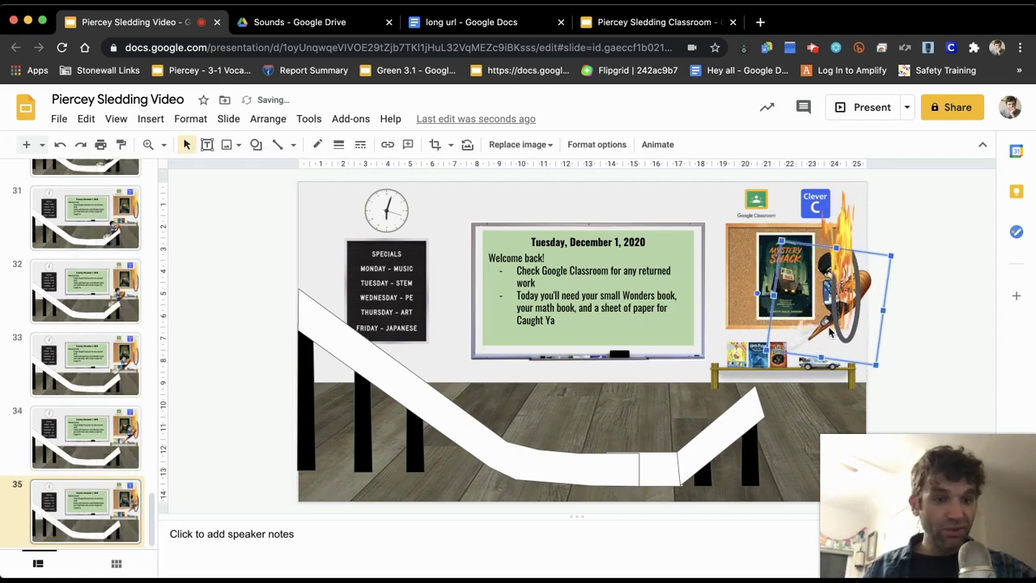
Step: Create slides 36 and 37, carrying the sledder further up-right past the flaming hoop
{"action": "right_click", "coordinate": [81, 510]}
{"action": "left_click", "coordinate": [133, 315]}
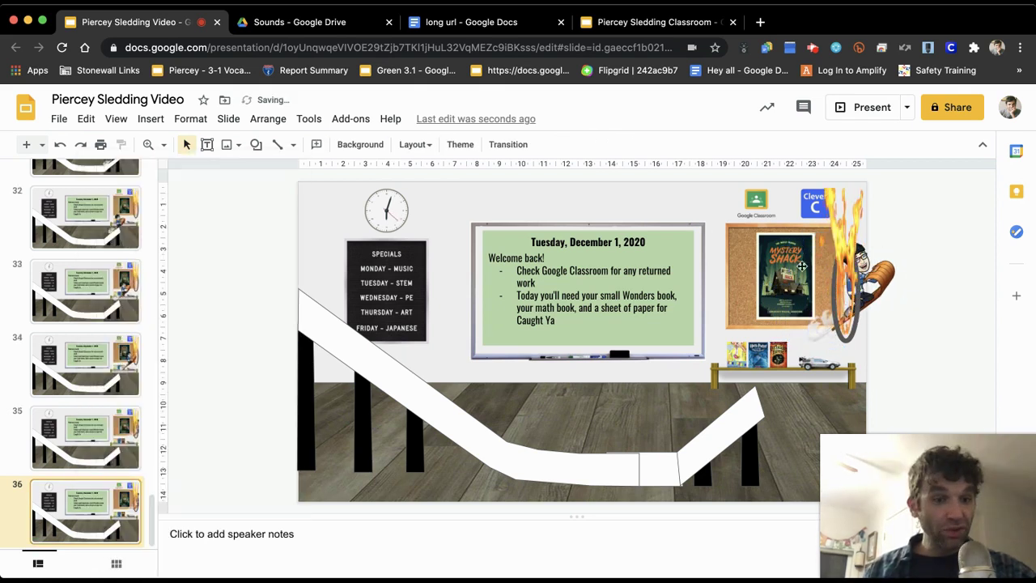
{"action": "left_click", "coordinate": [897, 280]}
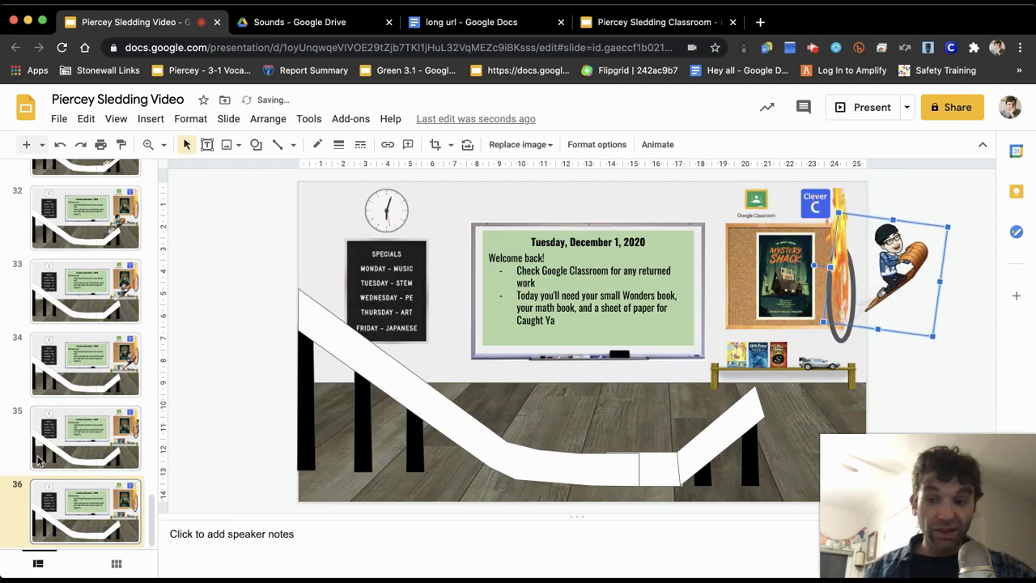
{"action": "right_click", "coordinate": [84, 515]}
{"action": "left_click", "coordinate": [165, 317]}
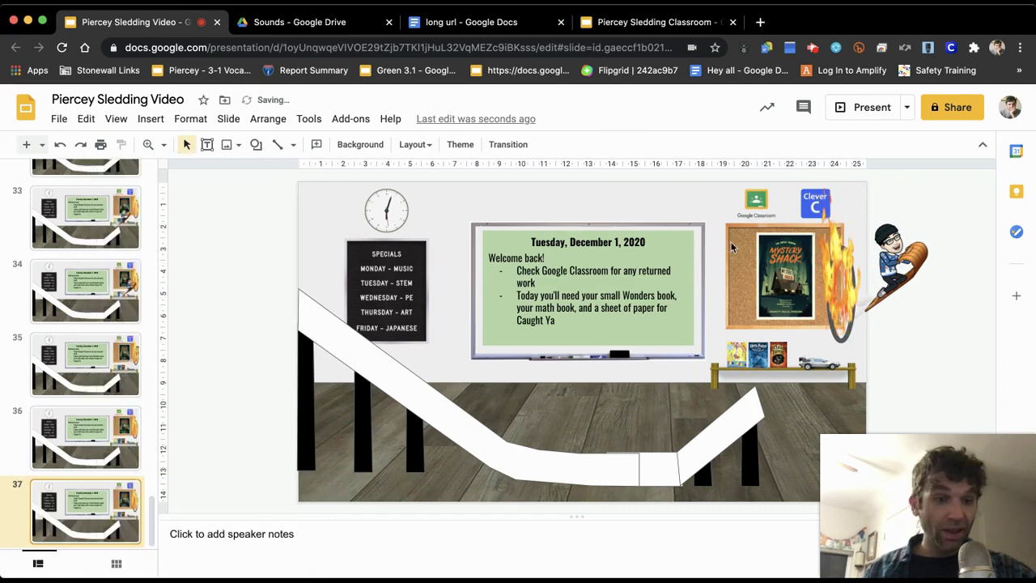
{"action": "left_click", "coordinate": [911, 251]}
{"action": "key", "text": "Right"}
{"action": "key", "text": "Right"}
{"action": "key", "text": "Up"}
{"action": "key", "text": "Right"}
{"action": "key", "text": "Up"}
{"action": "key", "text": "Right"}
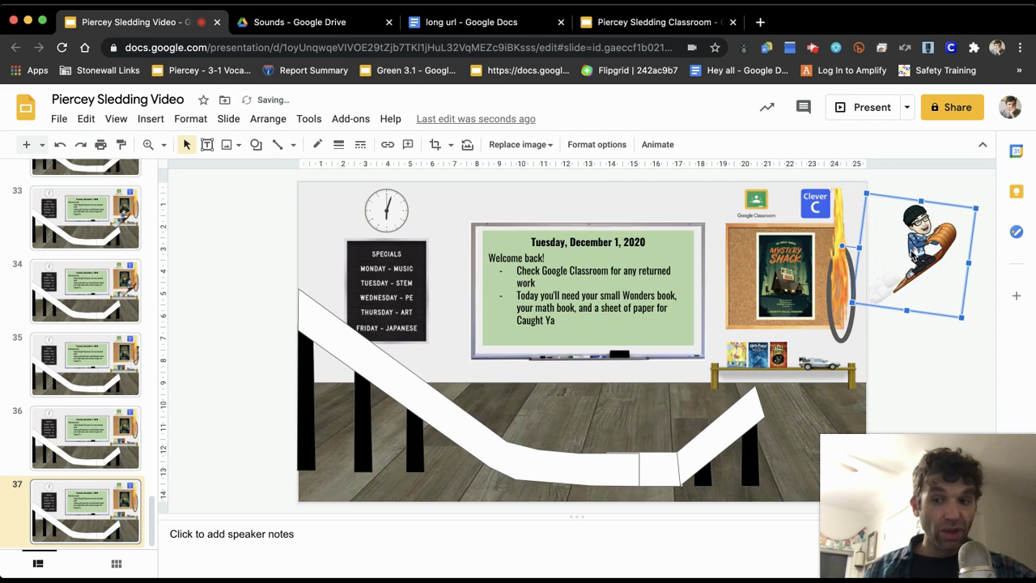
Step: Return to slide 28 and start stepping through the new frames
{"action": "scroll", "coordinate": [95, 235], "scroll_direction": "up", "scroll_amount": 5}
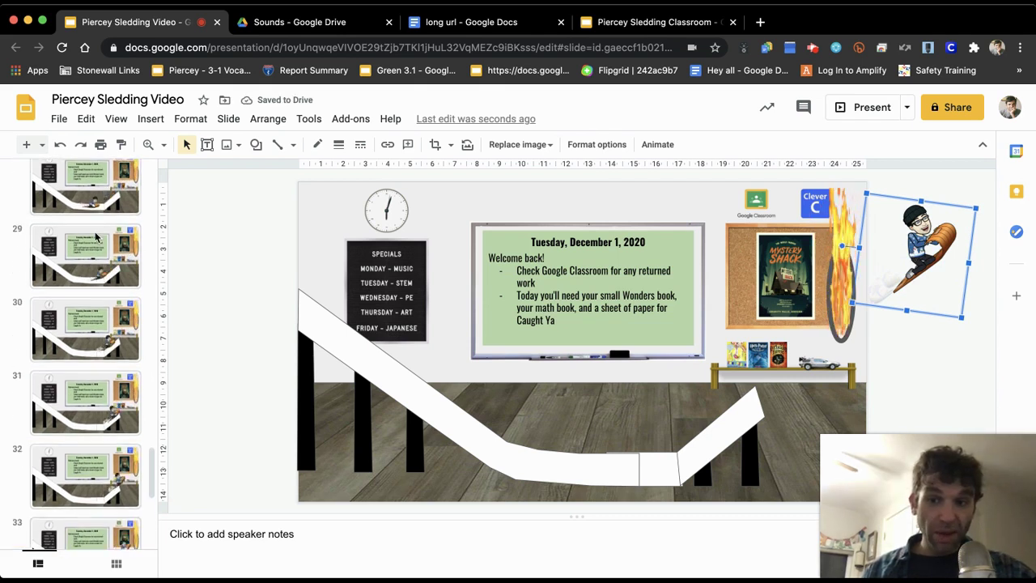
{"action": "left_click", "coordinate": [96, 236]}
{"action": "key", "text": "Down"}
{"action": "key", "text": "Down"}
{"action": "key", "text": "Down"}
{"action": "key", "text": "Down"}
{"action": "key", "text": "Down"}
{"action": "key", "text": "Down"}
{"action": "key", "text": "Down"}
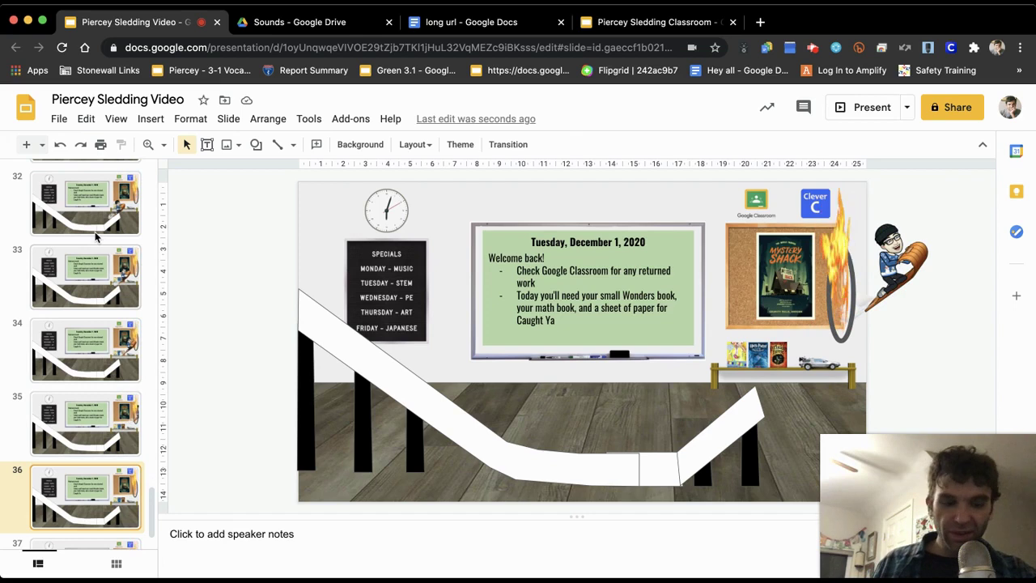
Step: Step back through the frames toward the run's start, then forward again to slide 25
{"action": "key", "text": "Down"}
{"action": "key", "text": "Up"}
{"action": "key", "text": "Up"}
{"action": "key", "text": "Up"}
{"action": "key", "text": "Up"}
{"action": "key", "text": "Up"}
{"action": "key", "text": "Up"}
{"action": "key", "text": "Up"}
{"action": "key", "text": "Up"}
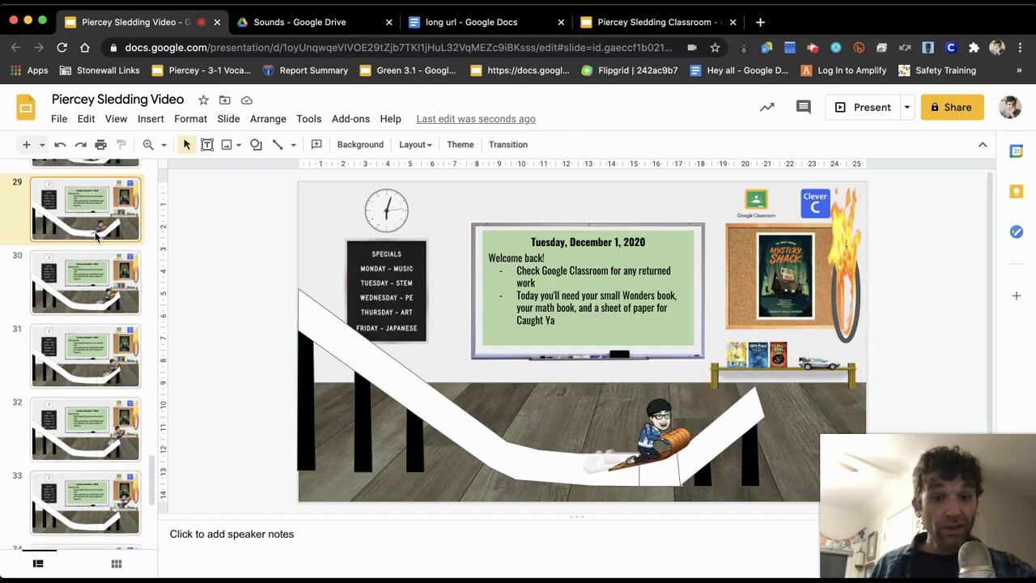
{"action": "key", "text": "Up"}
{"action": "key", "text": "Up"}
{"action": "key", "text": "Up"}
{"action": "key", "text": "Up"}
{"action": "key", "text": "Up"}
{"action": "key", "text": "Up"}
{"action": "key", "text": "Up"}
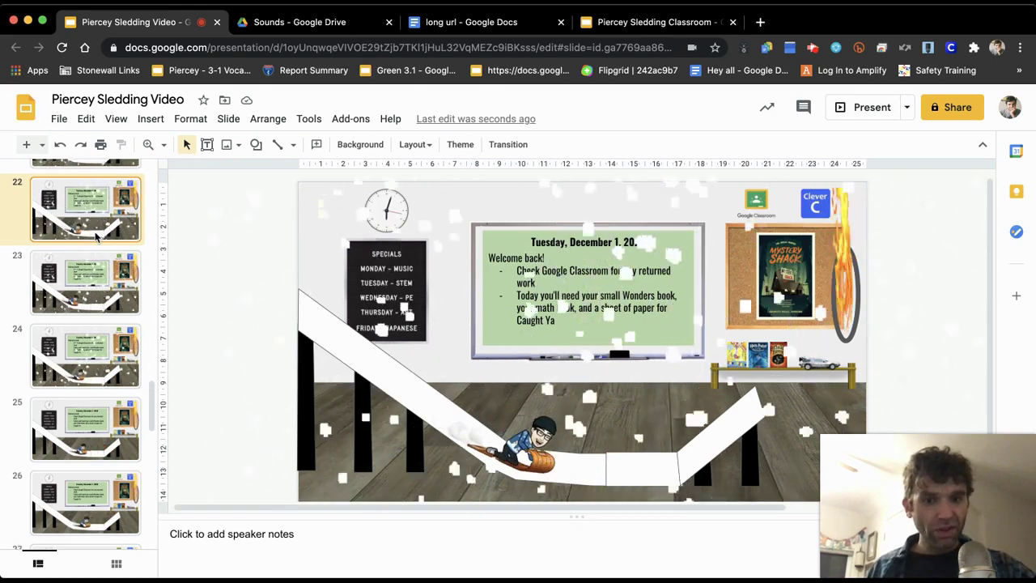
{"action": "key", "text": "Up"}
{"action": "key", "text": "Up"}
{"action": "key", "text": "Up"}
{"action": "key", "text": "Up"}
{"action": "key", "text": "Up"}
{"action": "key", "text": "Up"}
{"action": "key", "text": "Up"}
{"action": "key", "text": "Up"}
{"action": "key", "text": "Up"}
{"action": "key", "text": "Up"}
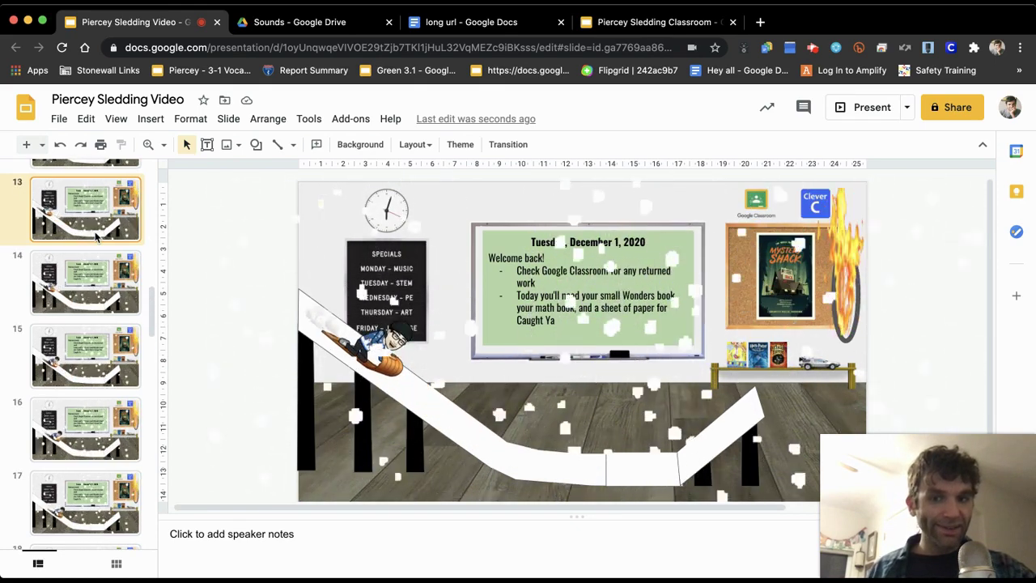
{"action": "key", "text": "Up"}
{"action": "key", "text": "Up"}
{"action": "key", "text": "Up"}
{"action": "key", "text": "Up"}
{"action": "key", "text": "Up"}
{"action": "key", "text": "Up"}
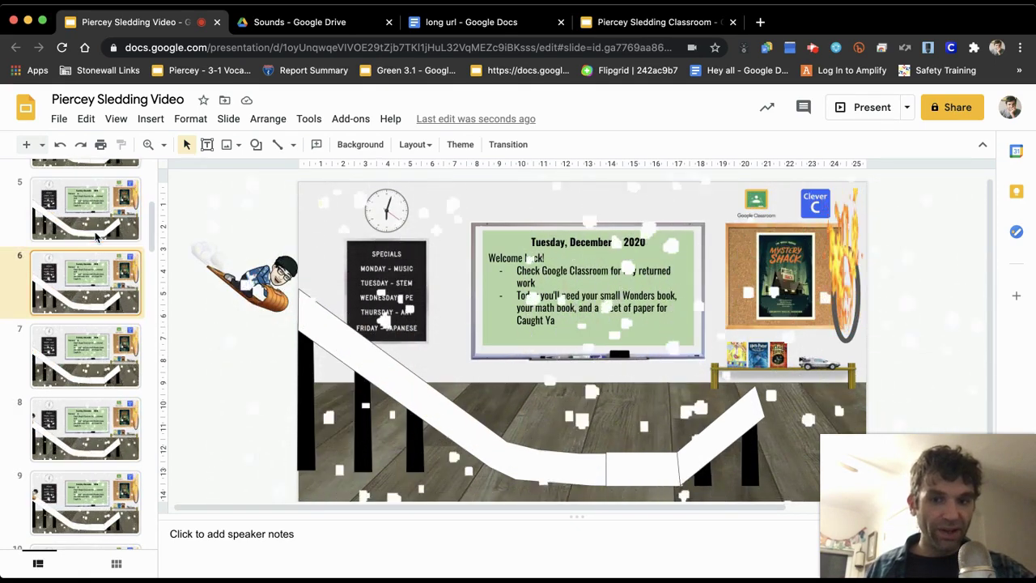
{"action": "key", "text": "Down"}
{"action": "key", "text": "Down"}
{"action": "key", "text": "Down"}
{"action": "key", "text": "Down"}
{"action": "key", "text": "Down"}
{"action": "key", "text": "Down"}
{"action": "key", "text": "Down"}
{"action": "key", "text": "Down"}
{"action": "key", "text": "Down"}
{"action": "key", "text": "Down"}
{"action": "key", "text": "Down"}
{"action": "key", "text": "Down"}
{"action": "key", "text": "Down"}
{"action": "key", "text": "Down"}
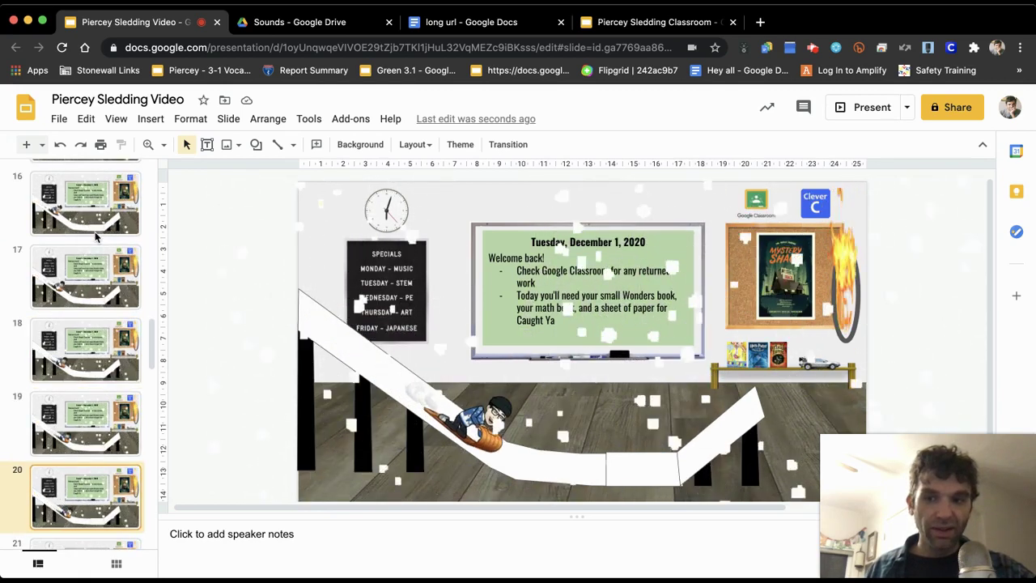
{"action": "key", "text": "Down"}
{"action": "key", "text": "Down"}
{"action": "key", "text": "Down"}
{"action": "key", "text": "Down"}
{"action": "key", "text": "Down"}
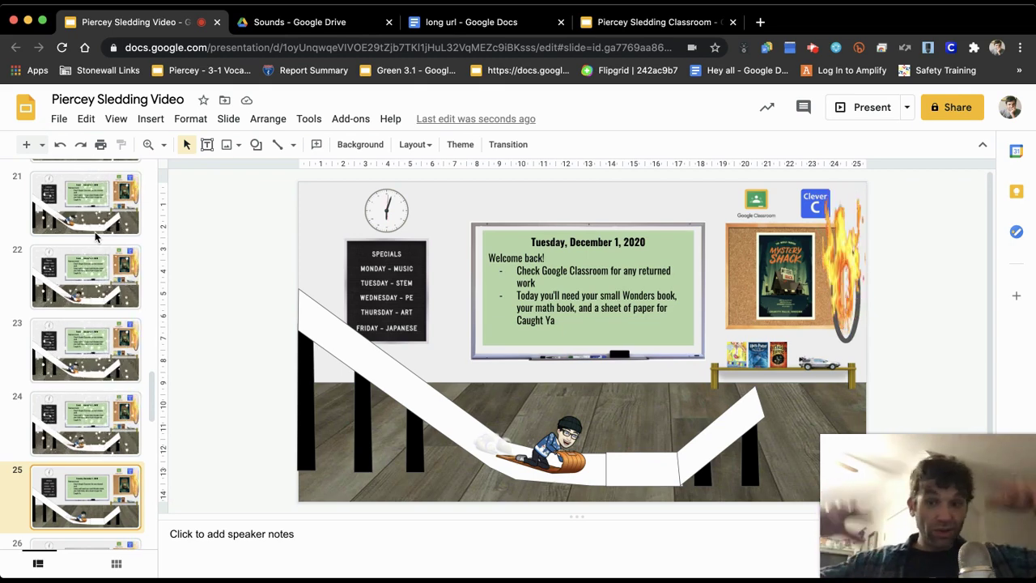
Step: Select the full-slide snow GIF on slide 23 to copy it
{"action": "left_click", "coordinate": [86, 365]}
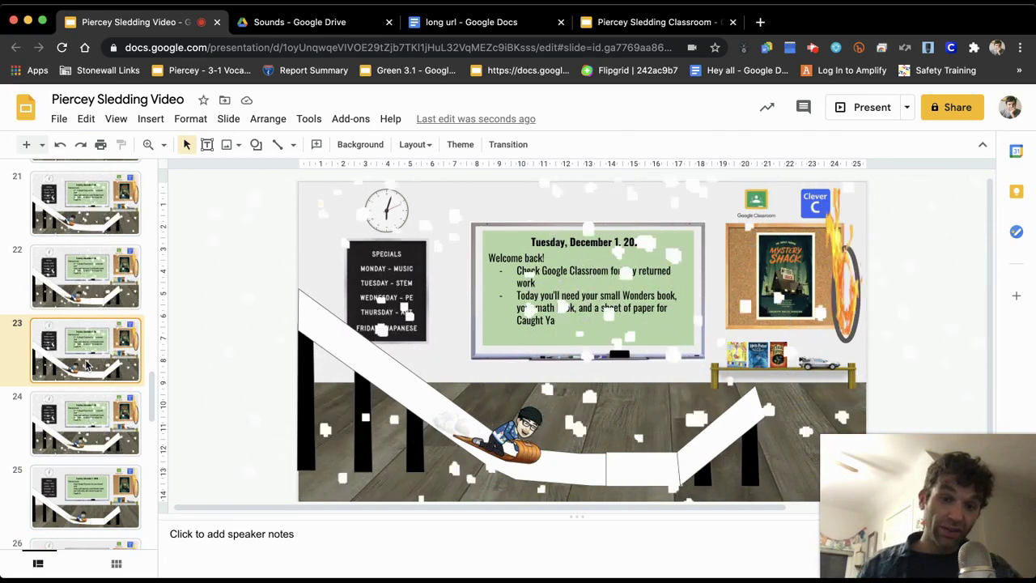
{"action": "left_click", "coordinate": [413, 357]}
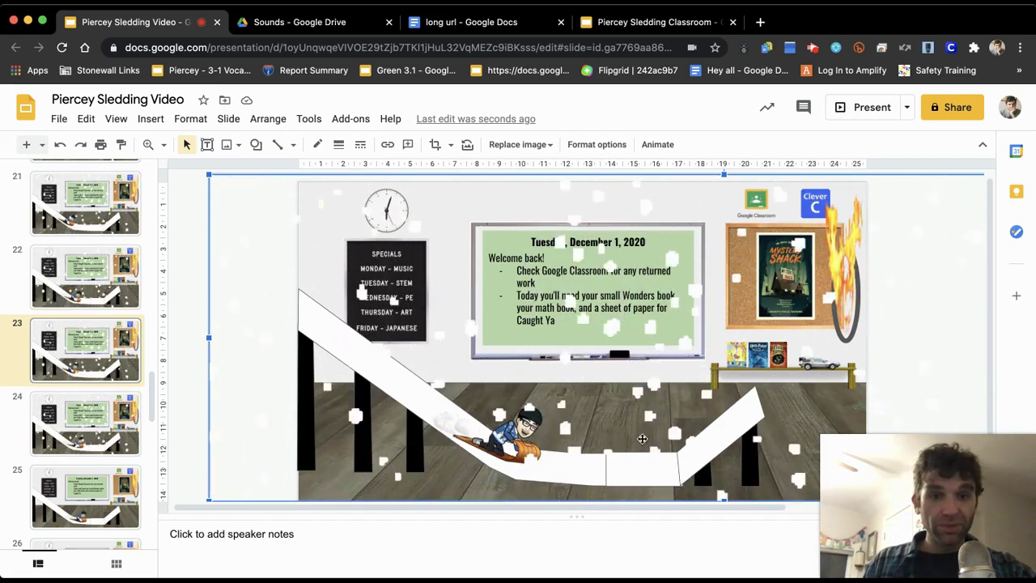
Step: Paste the snow GIF onto slides 26, 27 and 29
{"action": "scroll", "coordinate": [81, 421], "scroll_direction": "down", "scroll_amount": 1}
{"action": "left_click", "coordinate": [80, 425]}
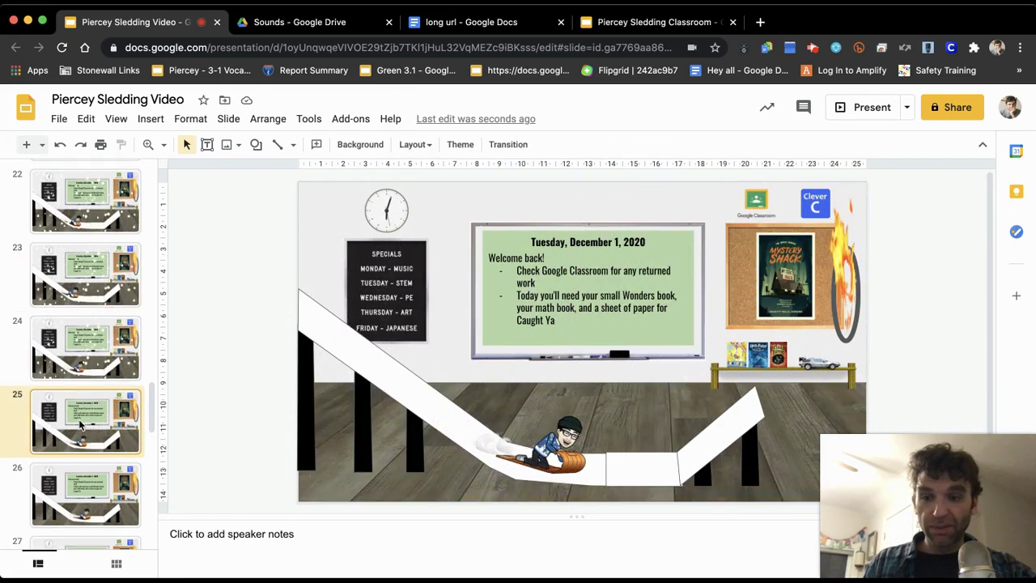
{"action": "left_click", "coordinate": [85, 495]}
{"action": "key", "text": "ctrl+v"}
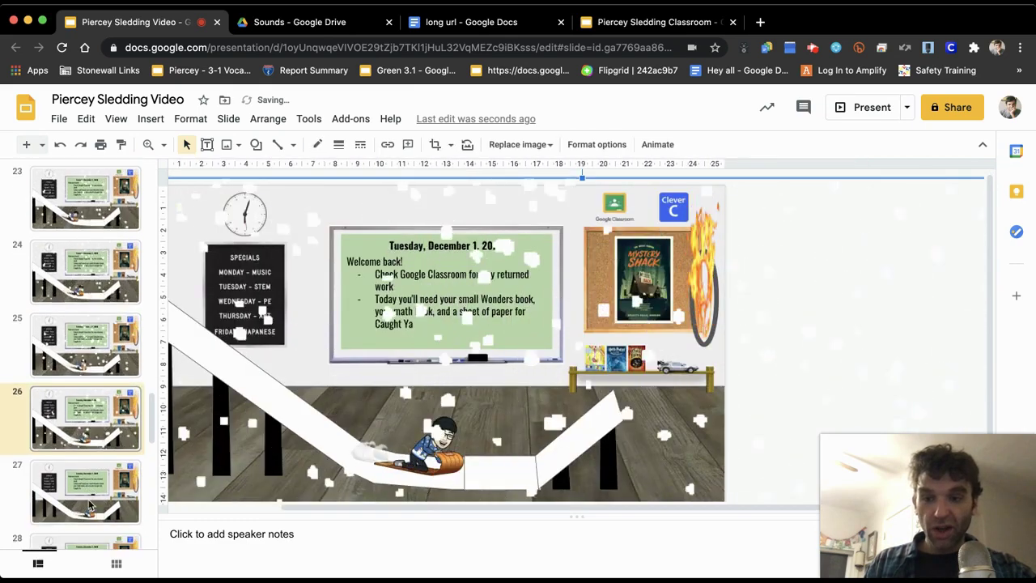
{"action": "left_click", "coordinate": [90, 506]}
{"action": "key", "text": "ctrl+v"}
{"action": "scroll", "coordinate": [95, 478], "scroll_direction": "down", "scroll_amount": 2}
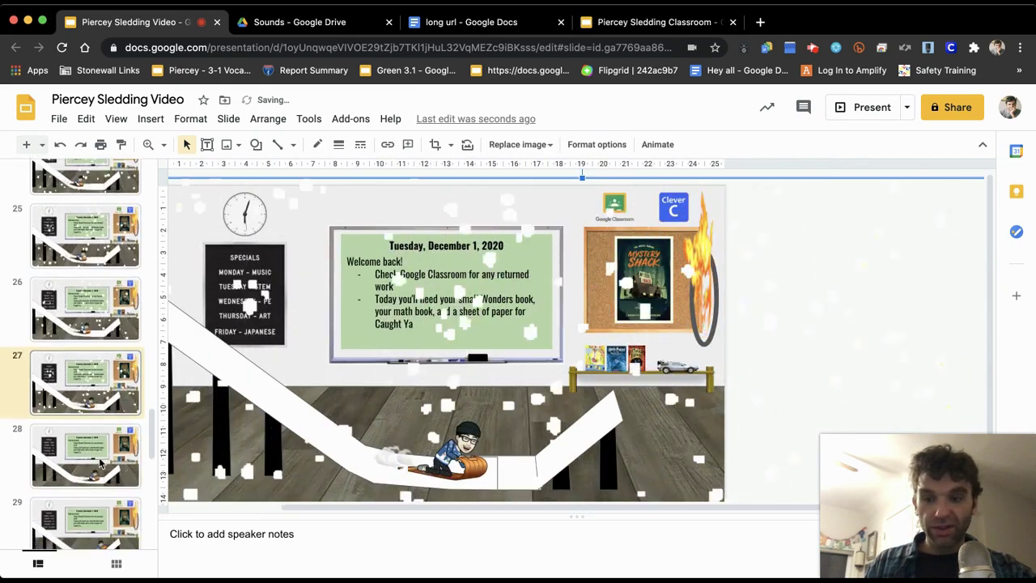
{"action": "left_click", "coordinate": [100, 452]}
{"action": "left_click", "coordinate": [100, 486]}
{"action": "key", "text": "ctrl+v"}
Step: Paste the snow GIF onto slides 30, 31 and 32
{"action": "scroll", "coordinate": [99, 484], "scroll_direction": "down", "scroll_amount": 2}
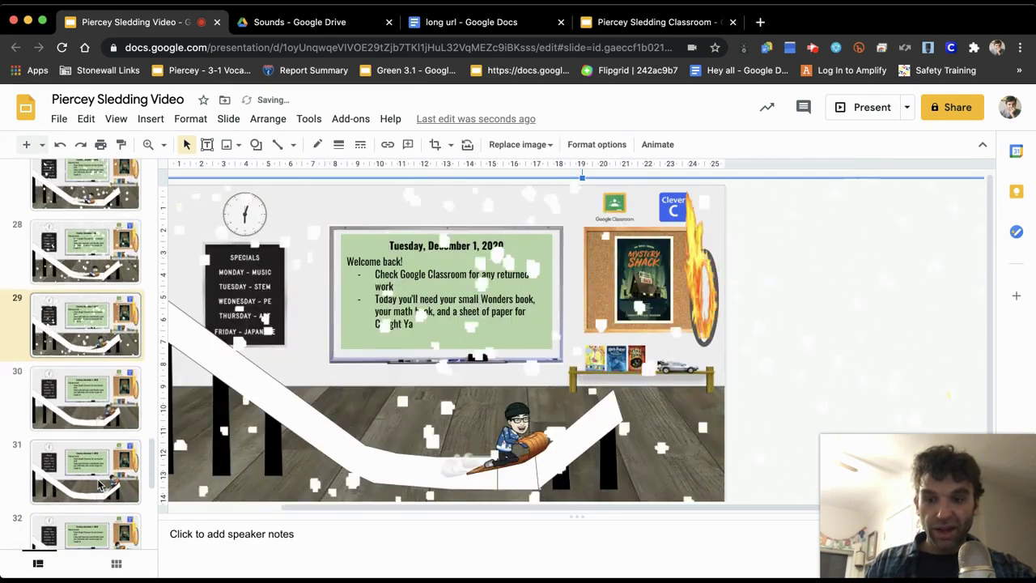
{"action": "left_click", "coordinate": [96, 400]}
{"action": "key", "text": "ctrl+v"}
{"action": "left_click", "coordinate": [94, 468]}
{"action": "key", "text": "ctrl+v"}
{"action": "left_click", "coordinate": [94, 535]}
{"action": "key", "text": "ctrl+v"}
Step: Paste the snow GIF onto slides 34 through 37, removing an extra duplicate copy
{"action": "scroll", "coordinate": [96, 451], "scroll_direction": "down", "scroll_amount": 5}
{"action": "left_click", "coordinate": [94, 292]}
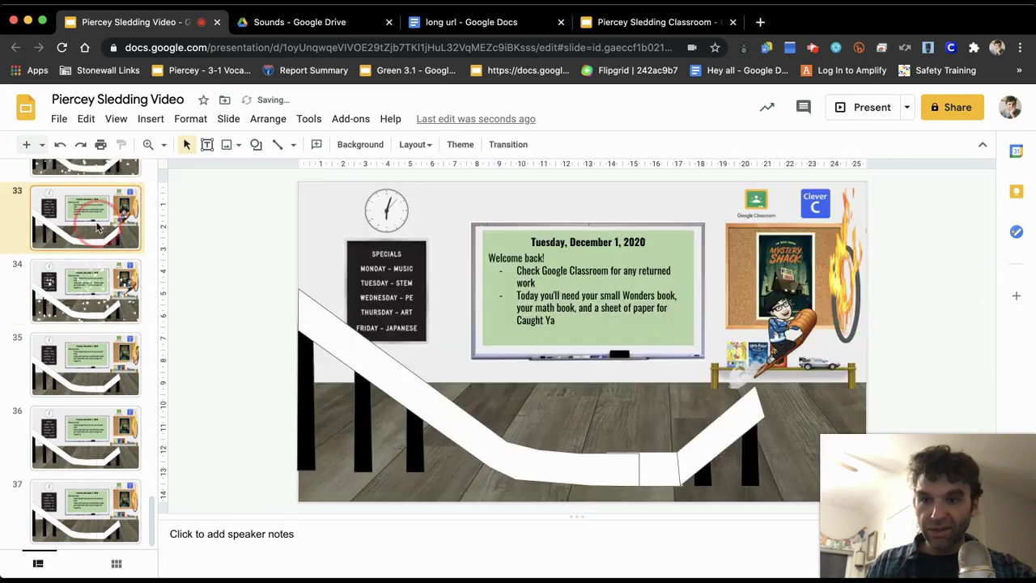
{"action": "key", "text": "ctrl+v"}
{"action": "left_click", "coordinate": [94, 365]}
{"action": "key", "text": "ctrl+v"}
{"action": "left_click", "coordinate": [99, 416]}
{"action": "key", "text": "ctrl+v"}
{"action": "left_click", "coordinate": [103, 504]}
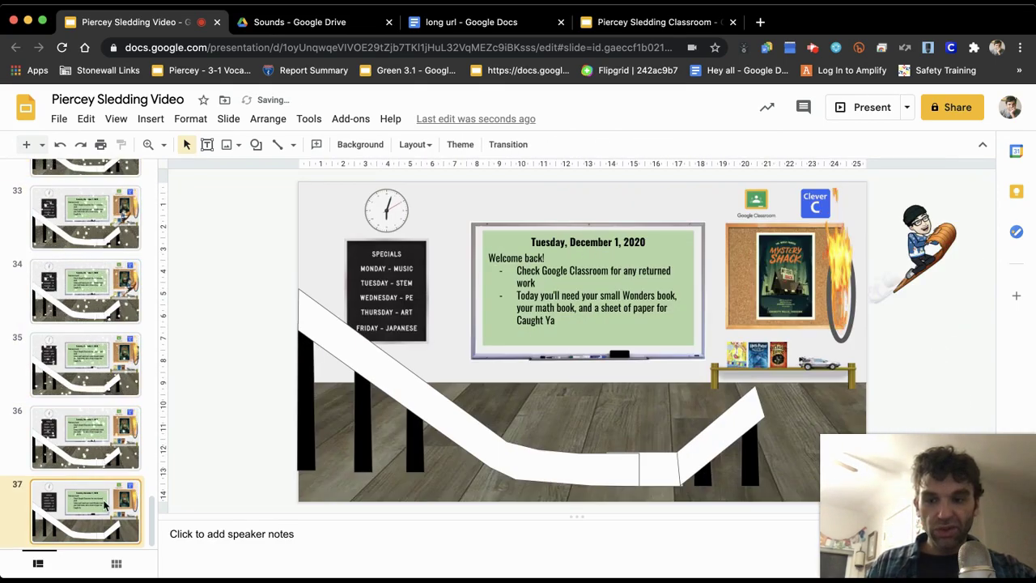
{"action": "key", "text": "ctrl+v"}
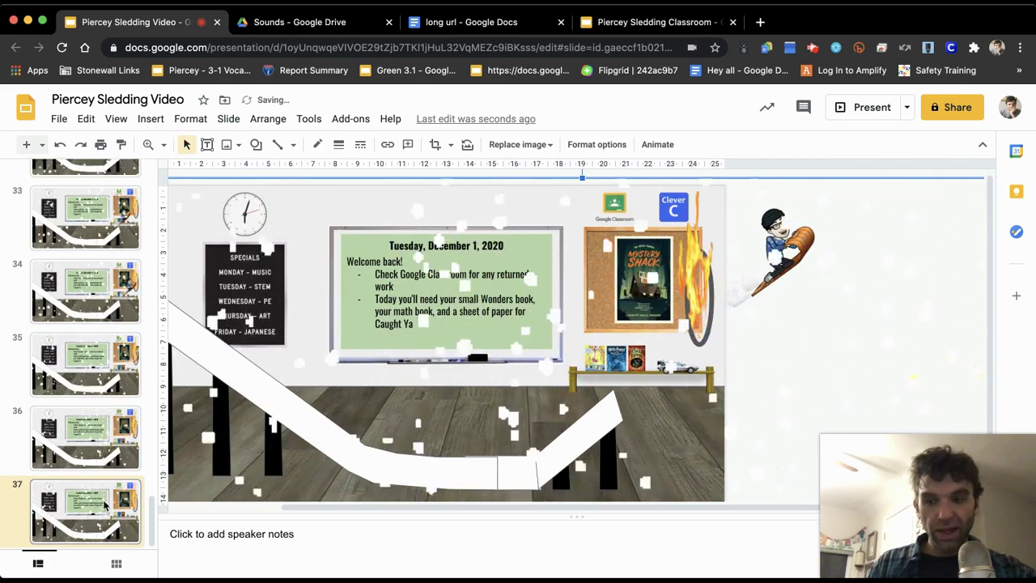
{"action": "key", "text": "ctrl+v"}
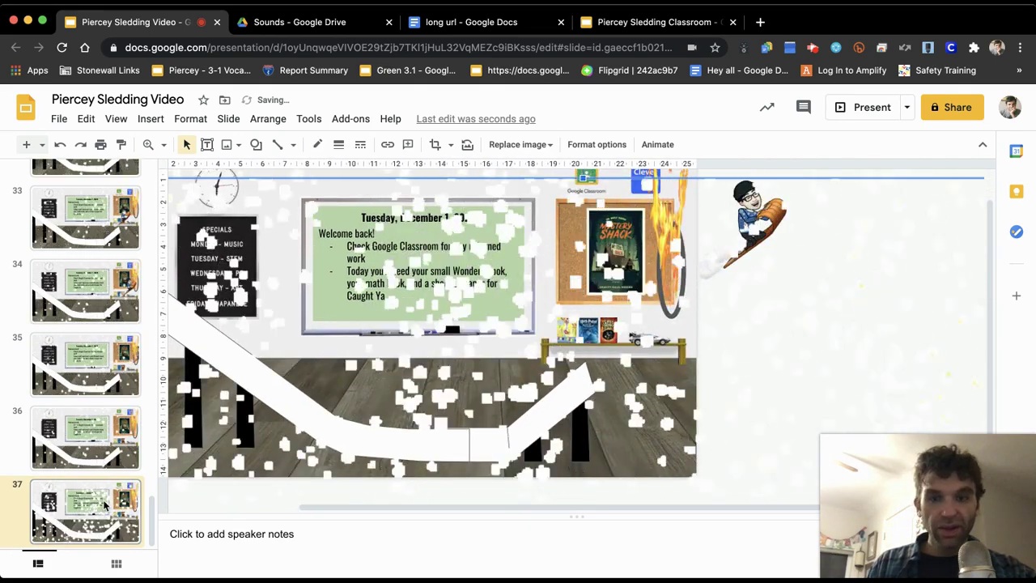
{"action": "key", "text": "Delete"}
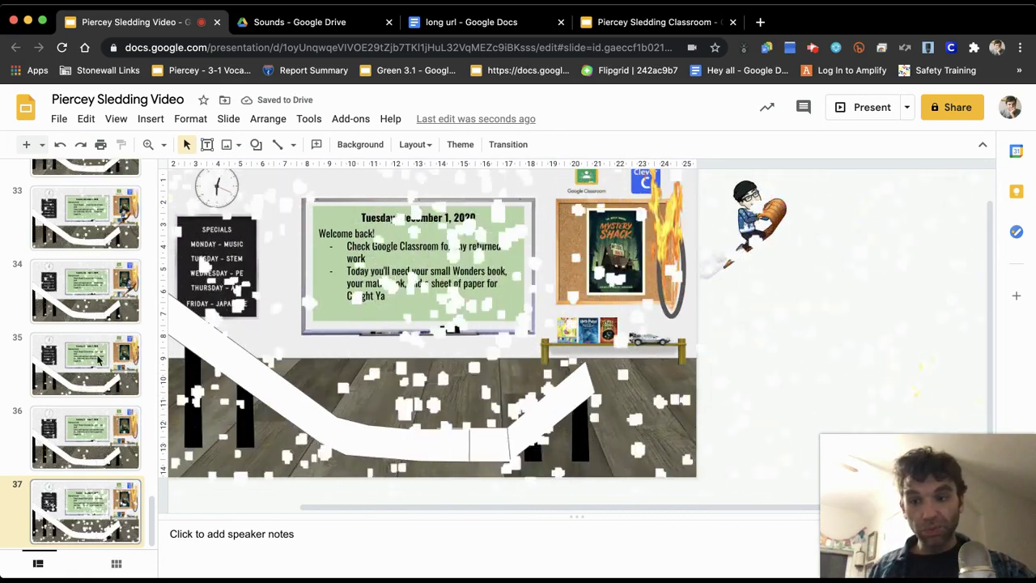
Step: Delete the extra final slide 37 so the deck ends at slide 36
{"action": "left_click", "coordinate": [73, 500]}
{"action": "key", "text": "Delete"}
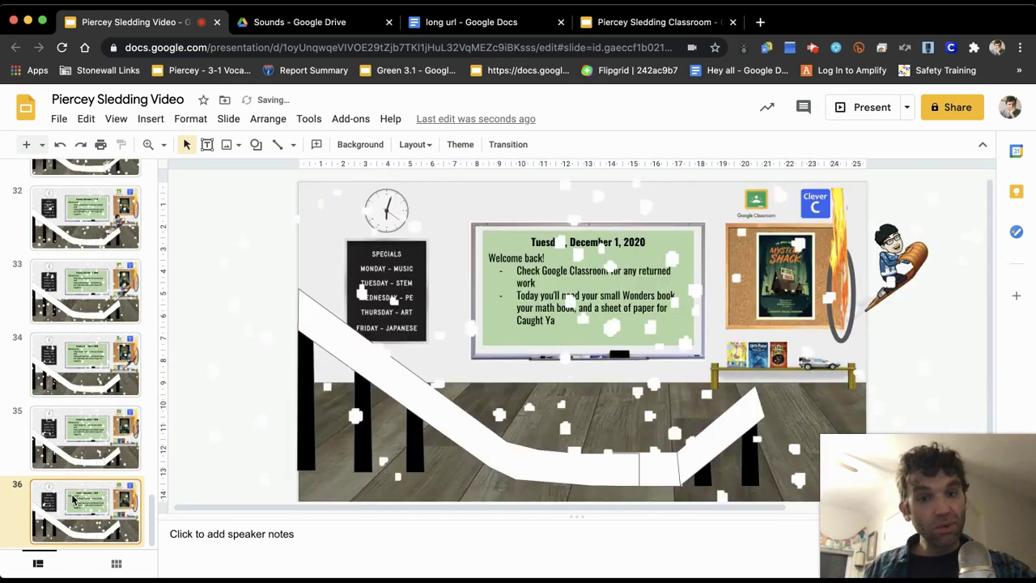
{"action": "scroll", "coordinate": [378, 392], "scroll_direction": "right", "scroll_amount": 5}
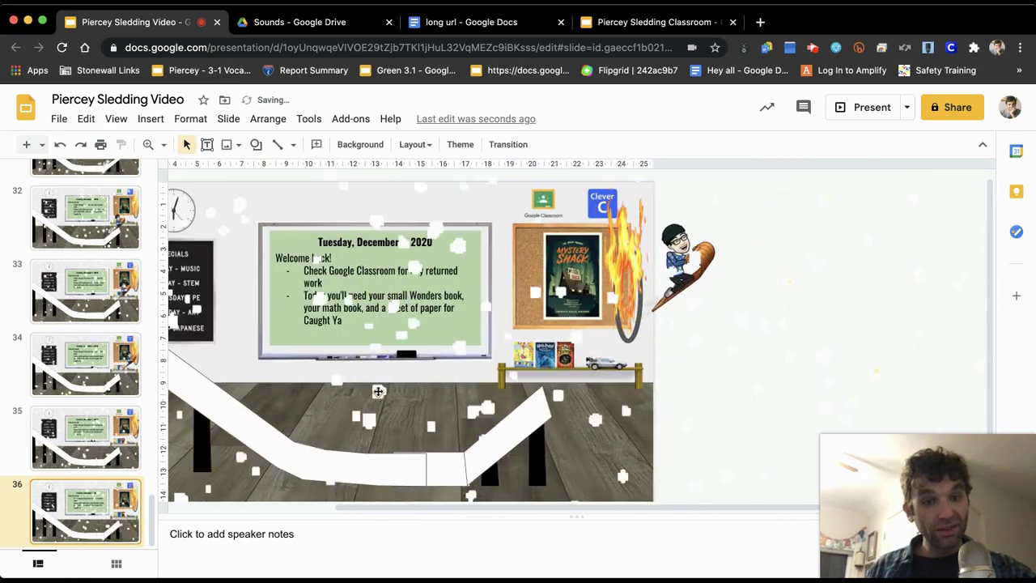
{"action": "scroll", "coordinate": [379, 392], "scroll_direction": "left", "scroll_amount": 1}
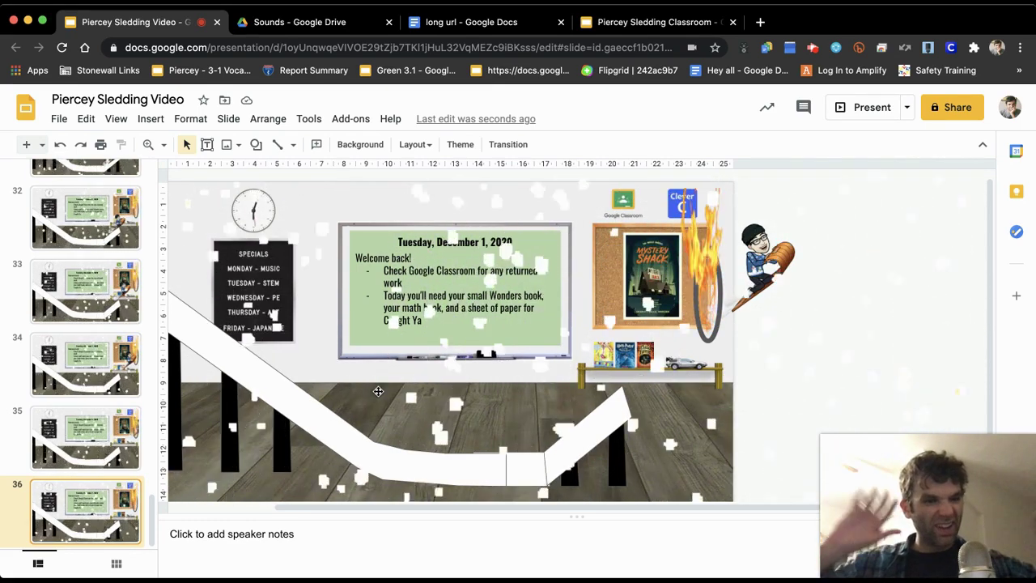
Step: Go back to slide 1, then switch to the Sounds folder in Google Drive
{"action": "scroll", "coordinate": [378, 392], "scroll_direction": "up", "scroll_amount": 1}
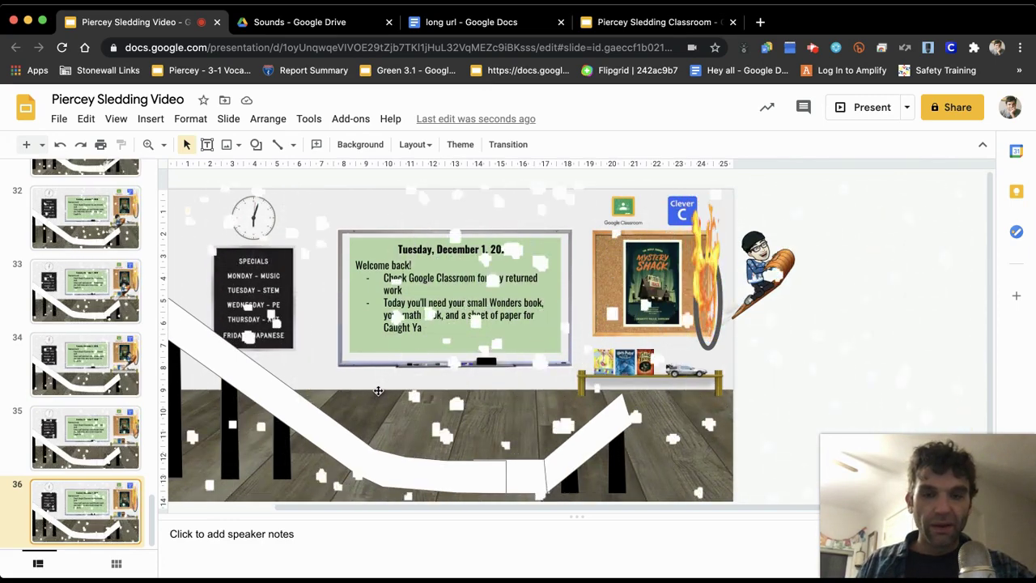
{"action": "scroll", "coordinate": [74, 308], "scroll_direction": "up", "scroll_amount": 3}
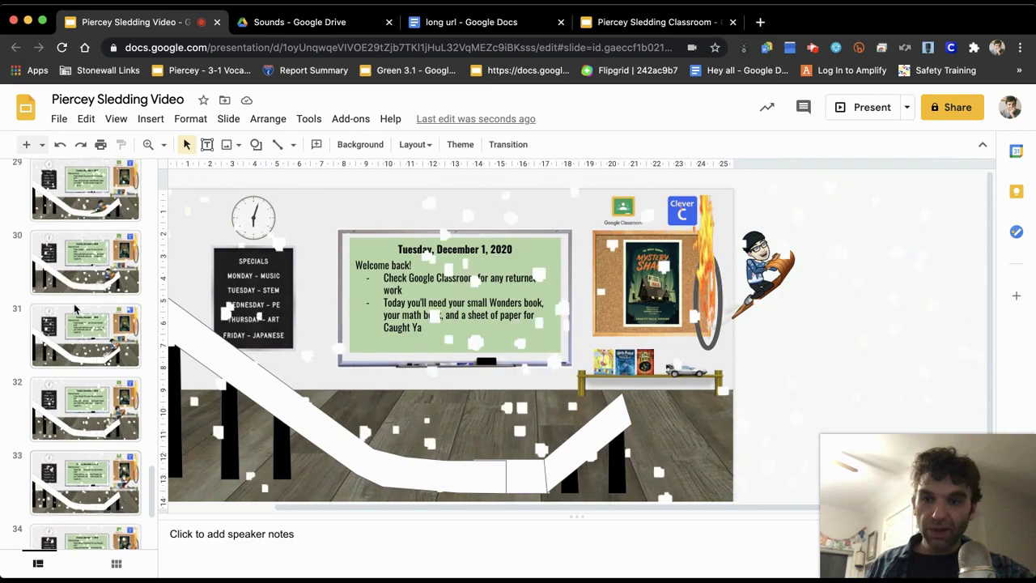
{"action": "scroll", "coordinate": [75, 308], "scroll_direction": "up", "scroll_amount": 20}
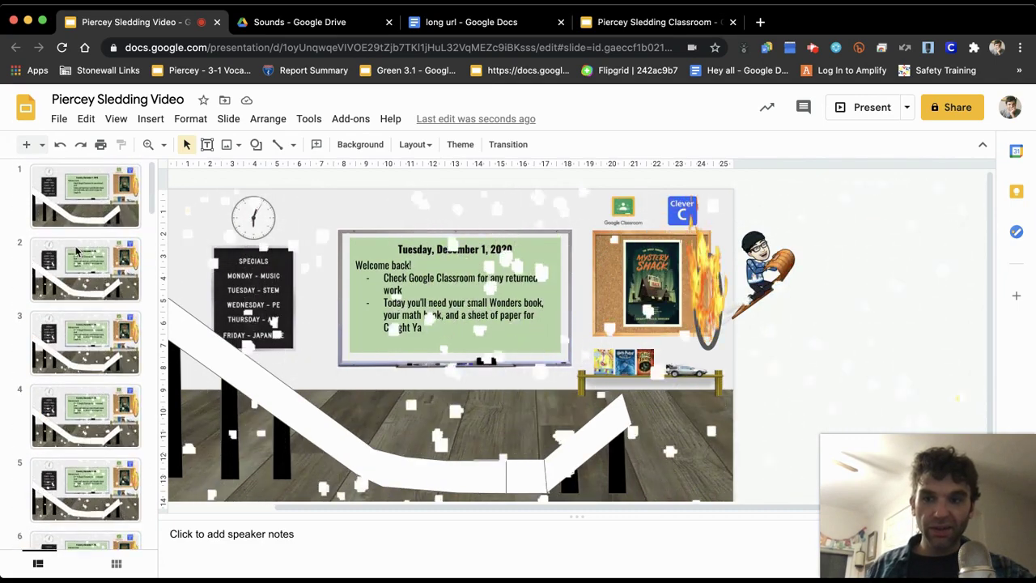
{"action": "left_click", "coordinate": [93, 213]}
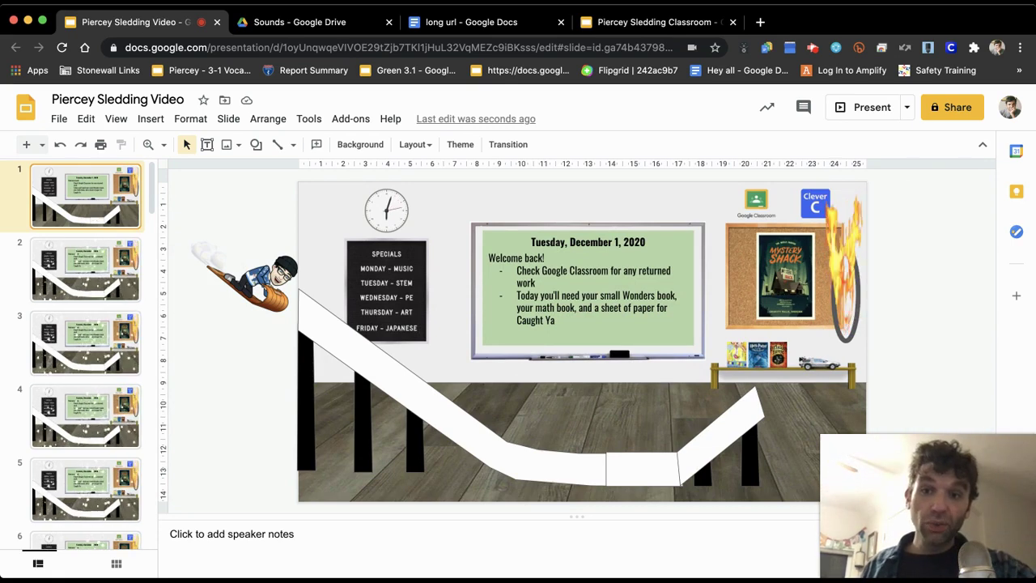
{"action": "left_click", "coordinate": [310, 20]}
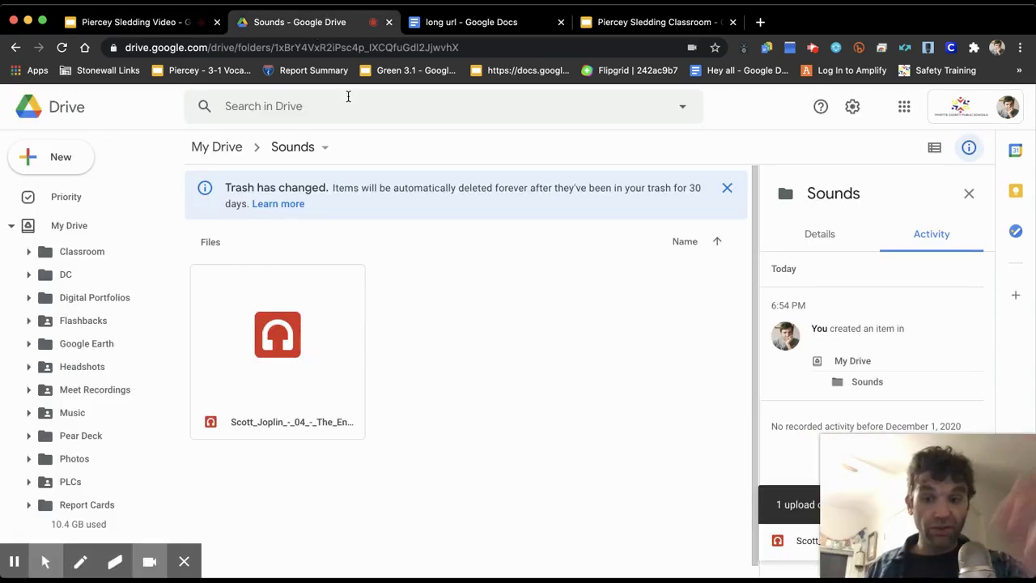
Step: Set the Sounds folder's link access to Anyone with the link so the Scott Joplin track is viewable
{"action": "left_click", "coordinate": [301, 332]}
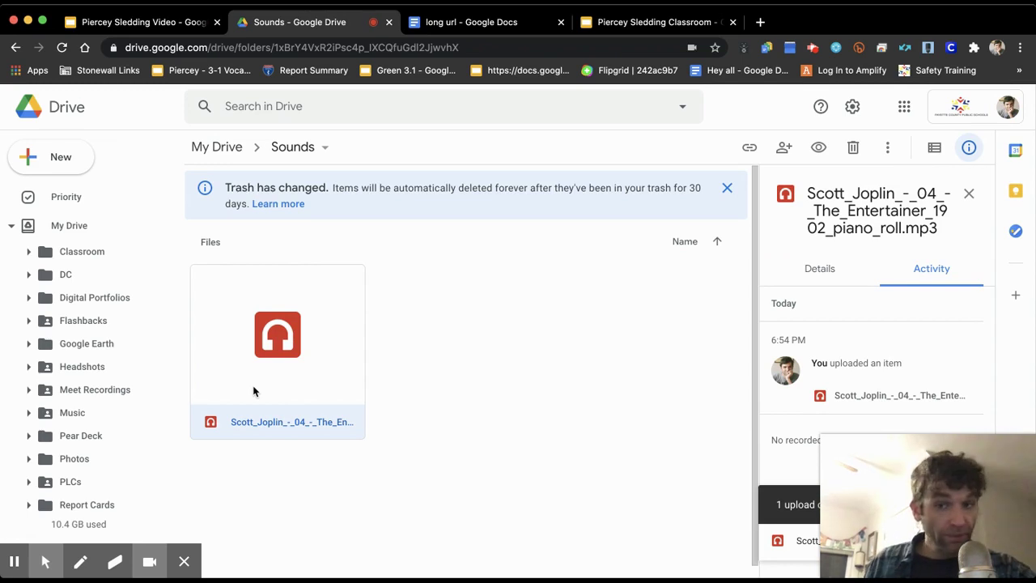
{"action": "left_click", "coordinate": [290, 151]}
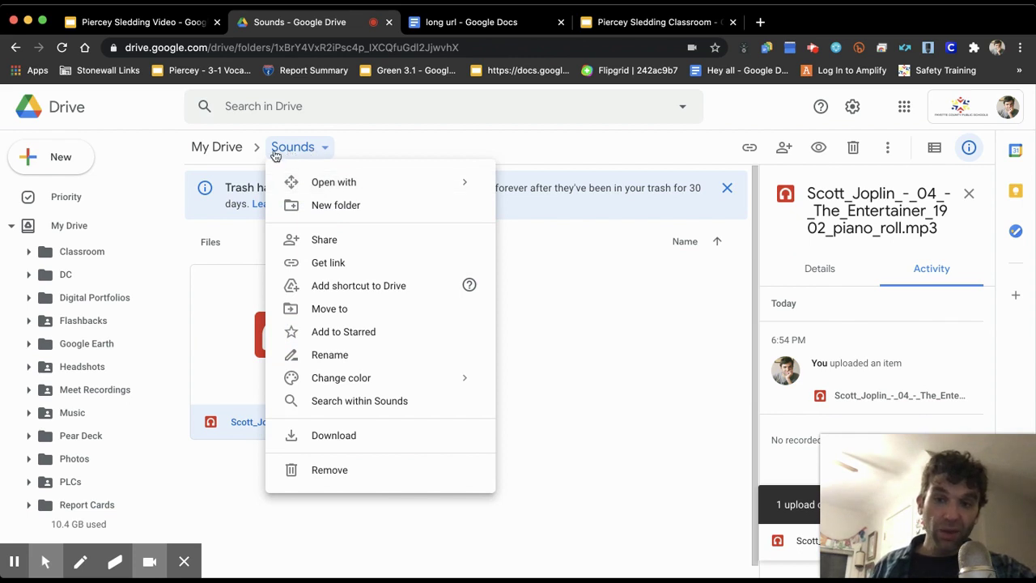
{"action": "left_click", "coordinate": [341, 241]}
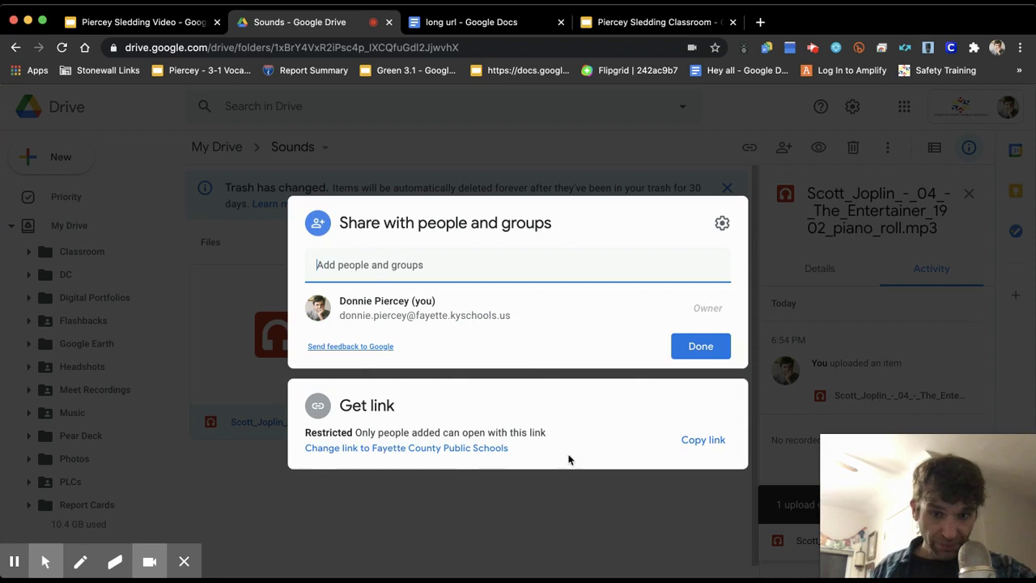
{"action": "left_click", "coordinate": [441, 449]}
{"action": "left_click", "coordinate": [457, 389]}
{"action": "left_click", "coordinate": [458, 510]}
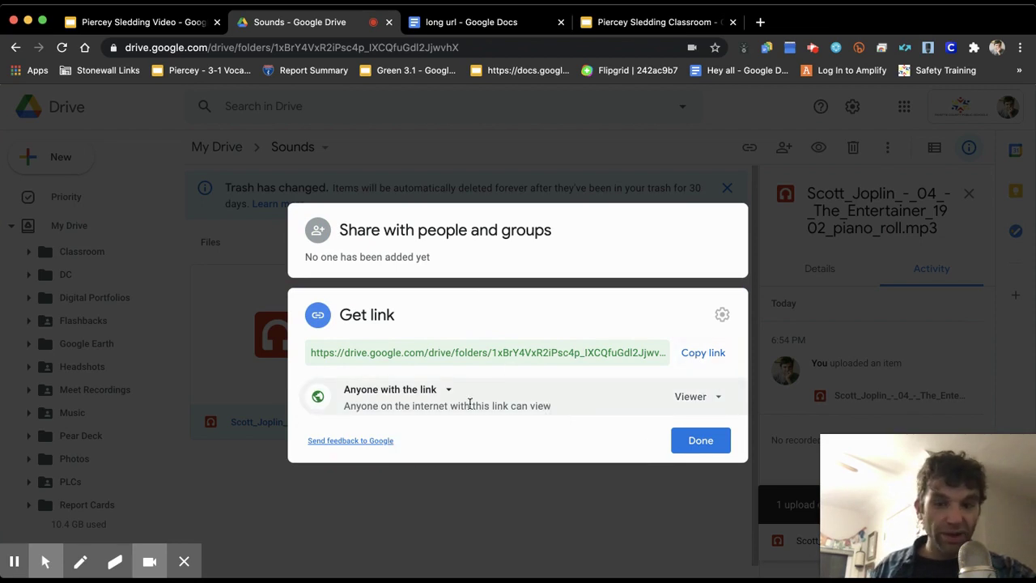
{"action": "left_click", "coordinate": [438, 396]}
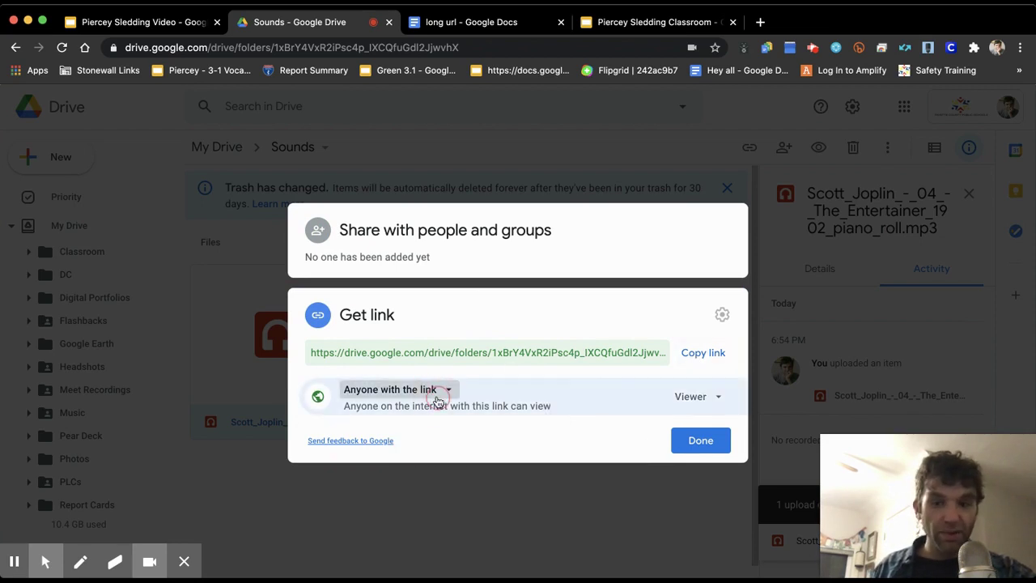
{"action": "left_click", "coordinate": [604, 435]}
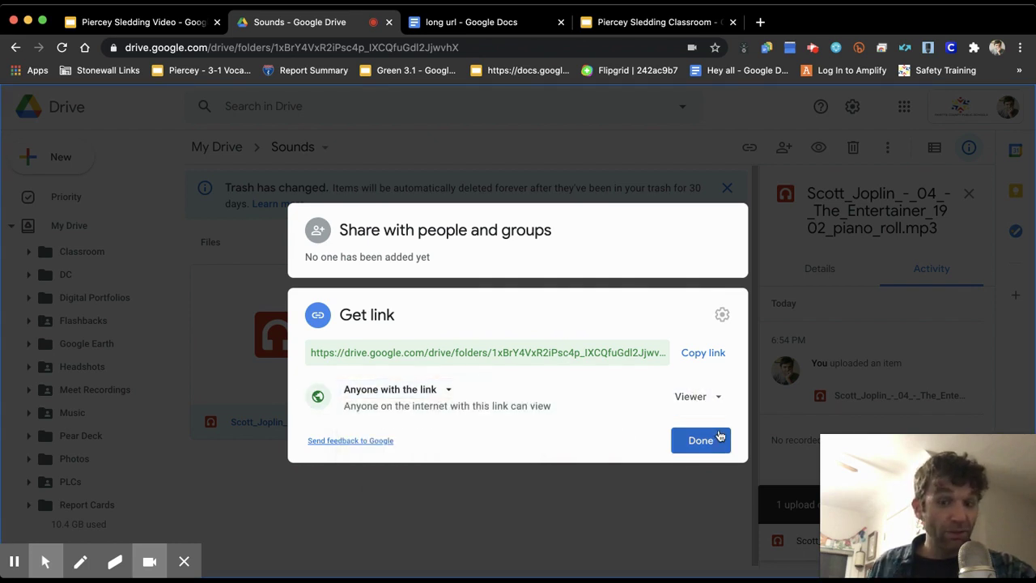
{"action": "left_click", "coordinate": [702, 440]}
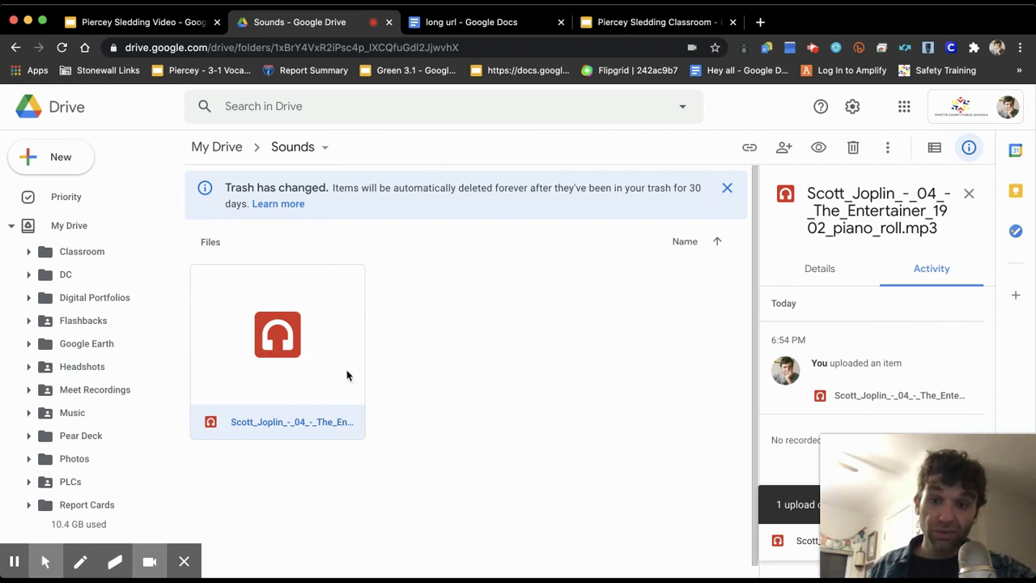
Step: Insert the Scott_Joplin audio file from My Drive onto slide 1 via Insert > Audio
{"action": "left_click", "coordinate": [142, 27]}
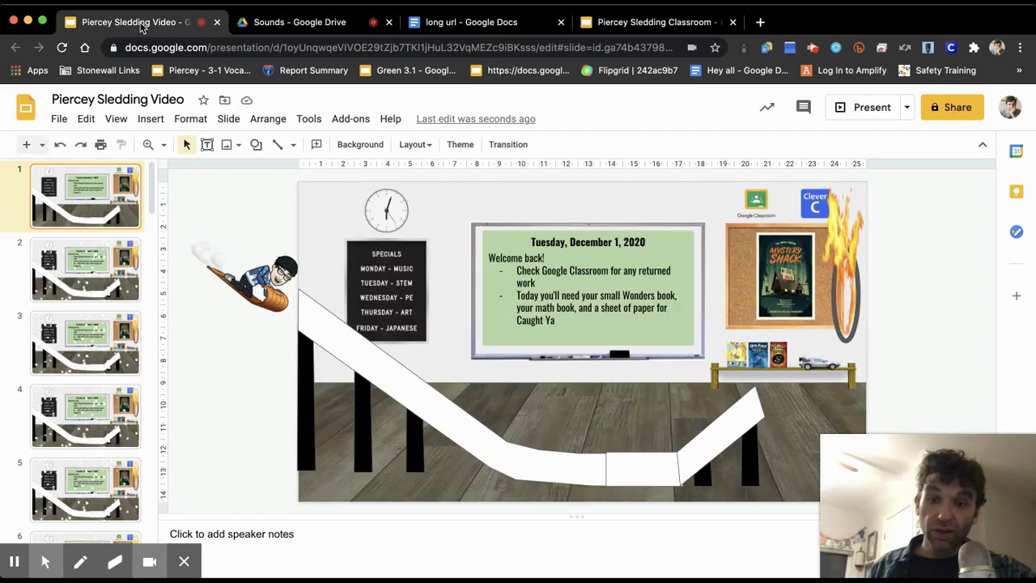
{"action": "left_click", "coordinate": [152, 120]}
{"action": "left_click", "coordinate": [167, 194]}
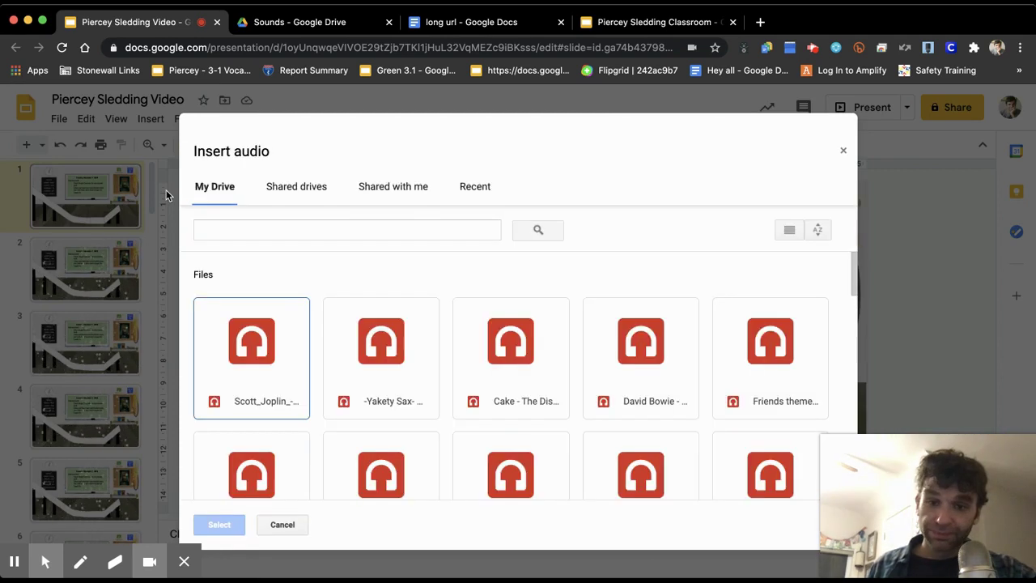
{"action": "left_click", "coordinate": [236, 328]}
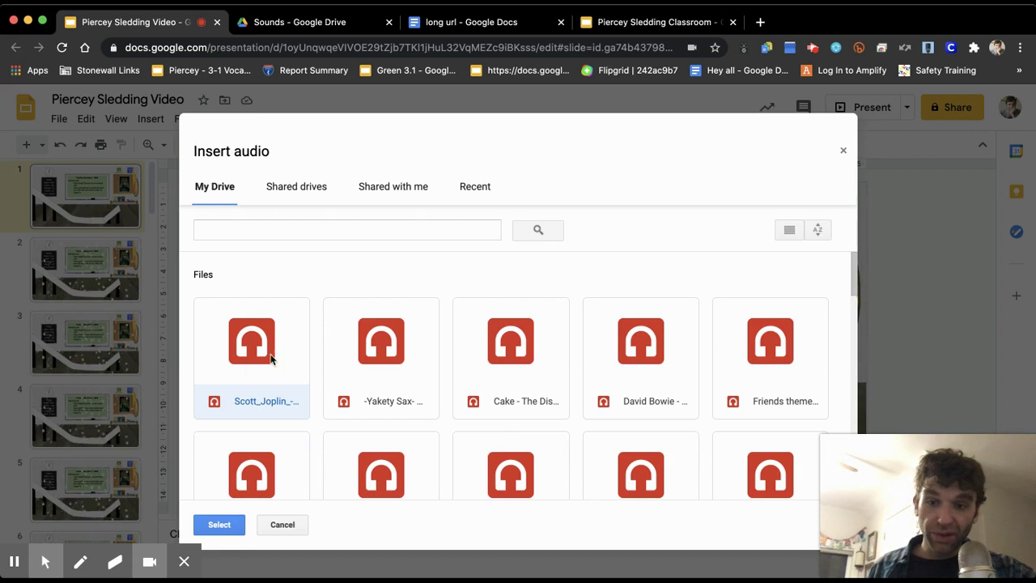
{"action": "left_click", "coordinate": [233, 523]}
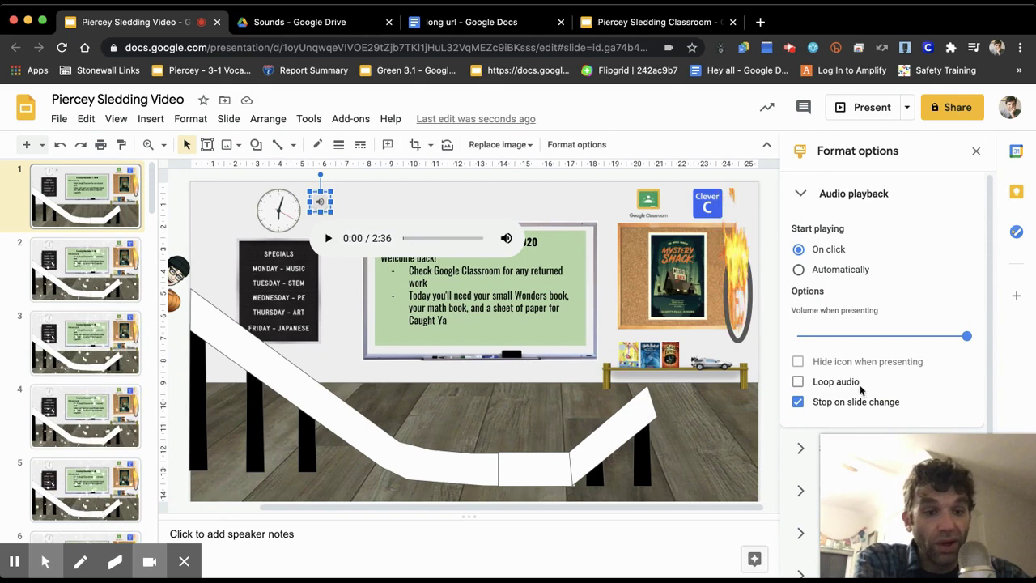
Step: Set the audio to play automatically at about 77 volume, hide its icon, and loop
{"action": "left_click_drag", "start_coordinate": [931, 469], "coordinate": [652, 500]}
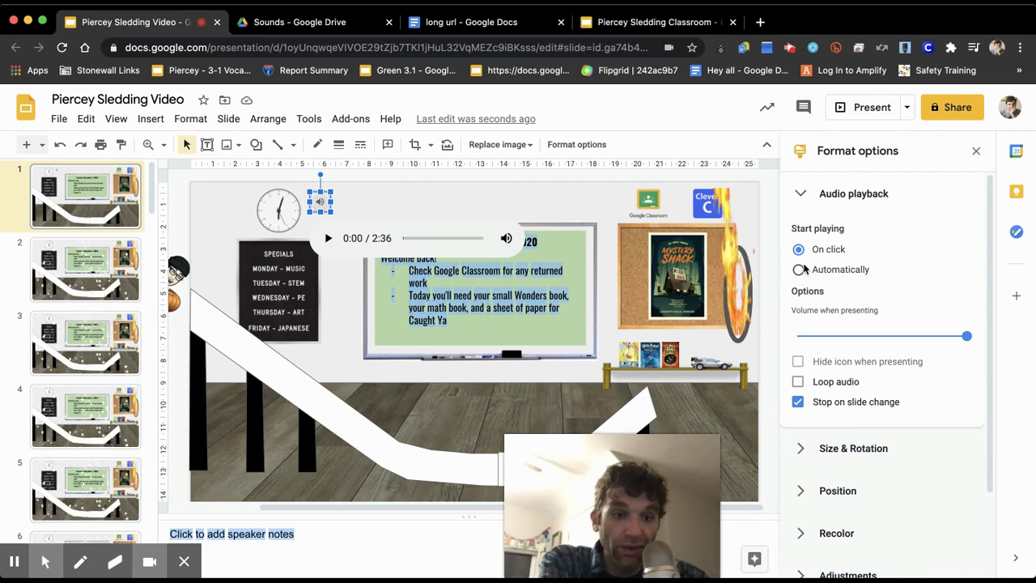
{"action": "left_click", "coordinate": [799, 271]}
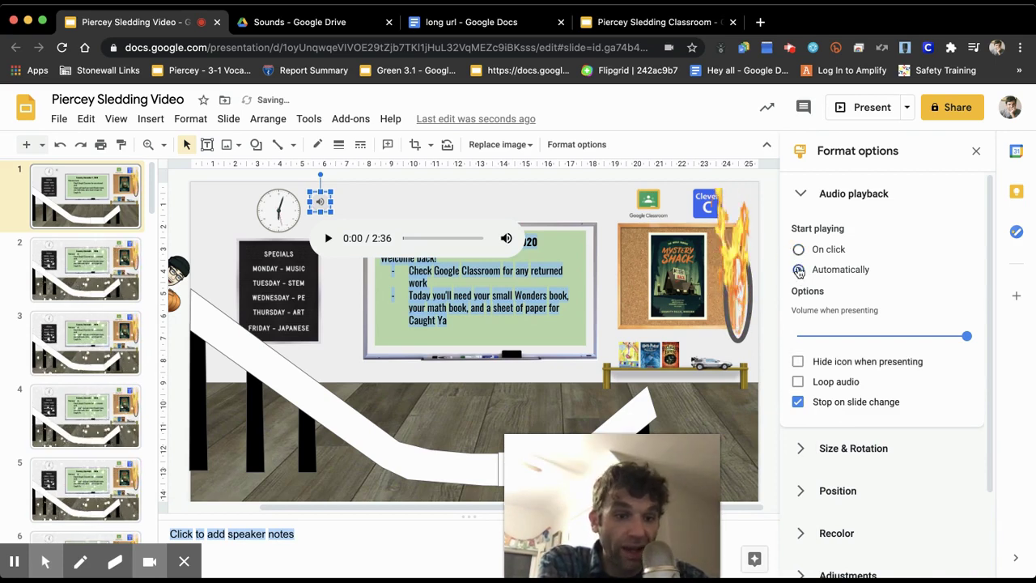
{"action": "left_click", "coordinate": [899, 337]}
{"action": "left_click_drag", "start_coordinate": [899, 336], "coordinate": [939, 341]}
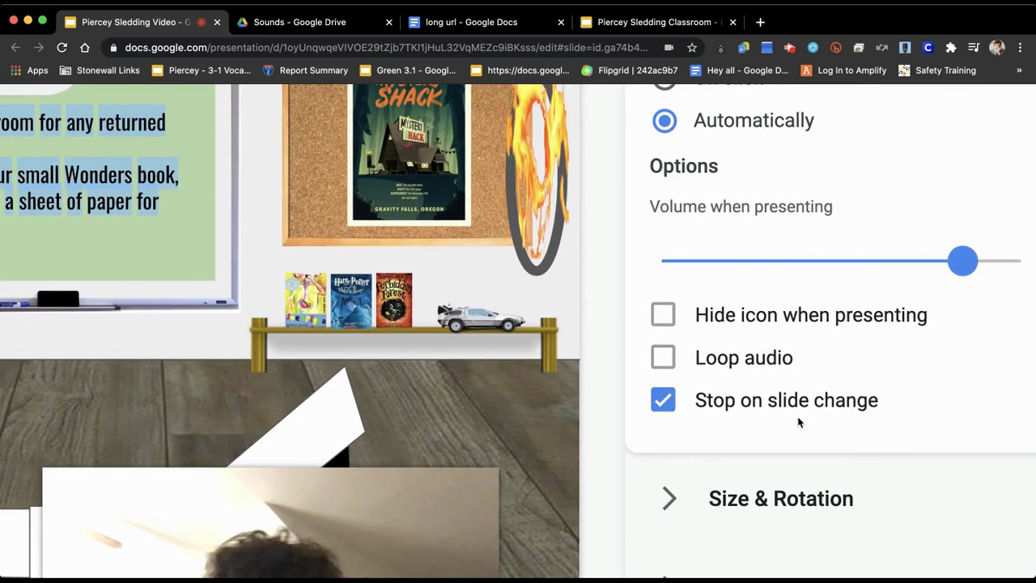
{"action": "left_click", "coordinate": [825, 405]}
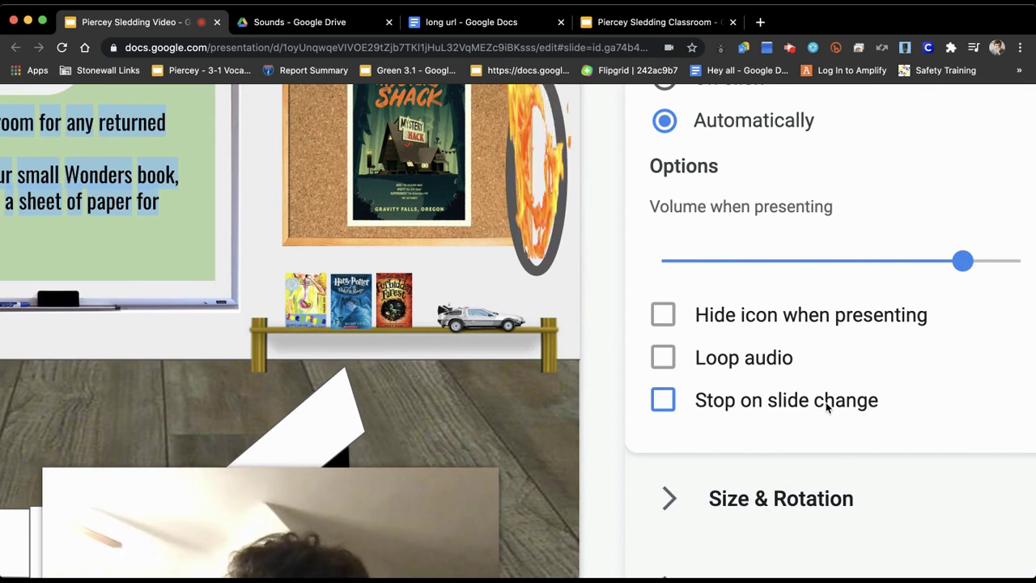
{"action": "left_click", "coordinate": [861, 318]}
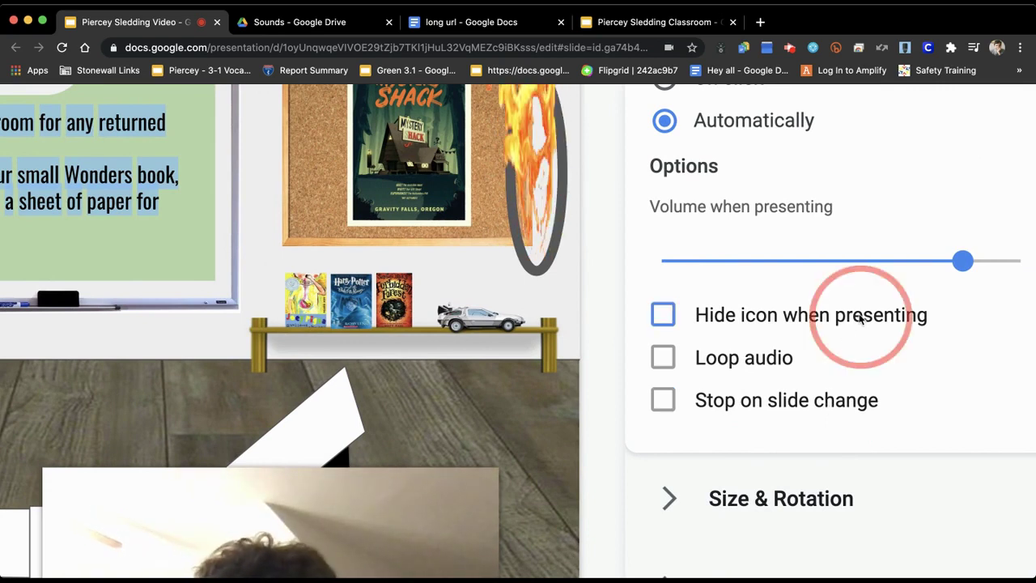
{"action": "left_click", "coordinate": [756, 359]}
Step: Restore the normal page zoom and deselect the audio object
{"action": "key", "text": "super+0"}
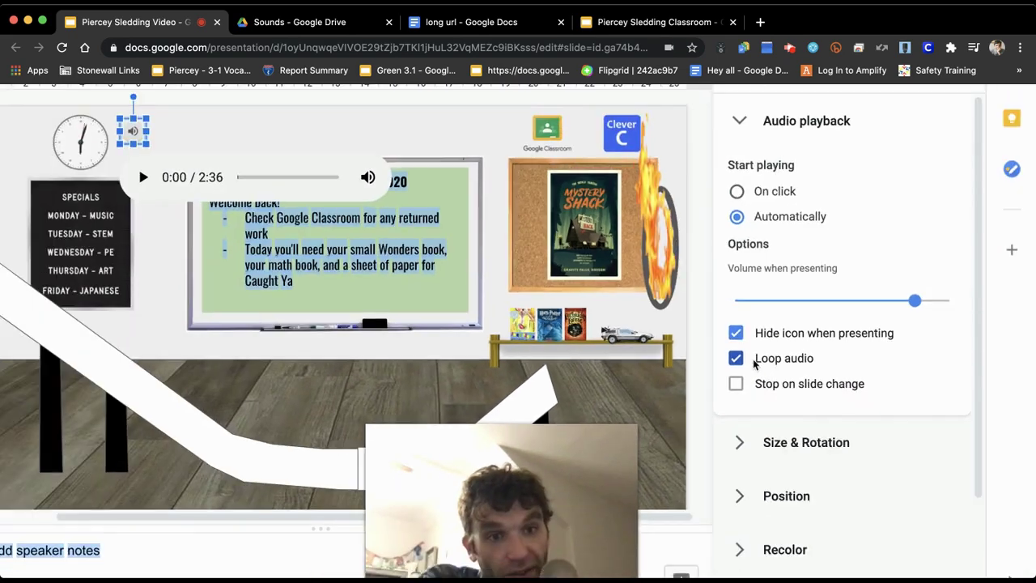
{"action": "key", "text": "super+minus"}
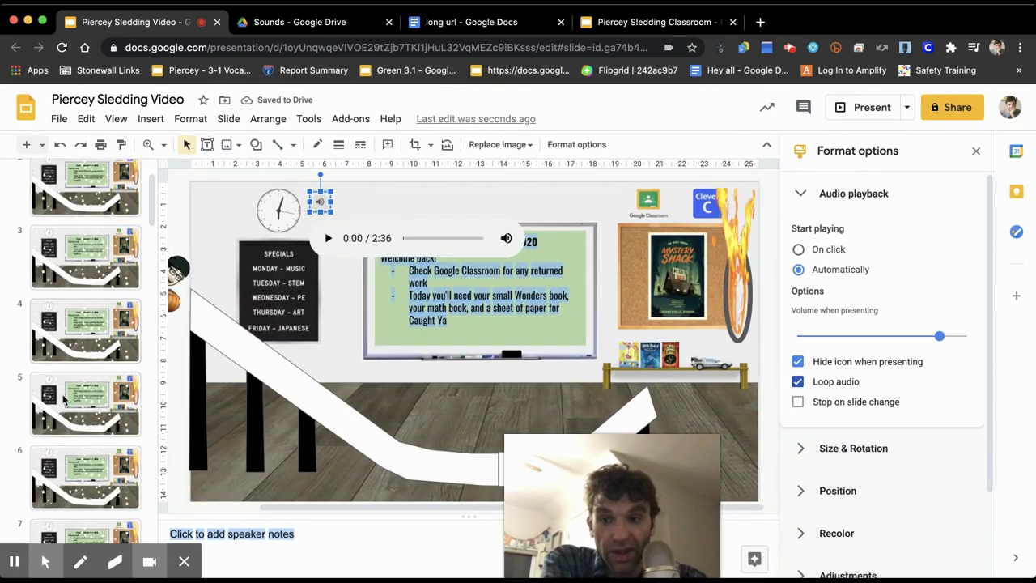
{"action": "scroll", "coordinate": [65, 397], "scroll_direction": "down", "scroll_amount": 20}
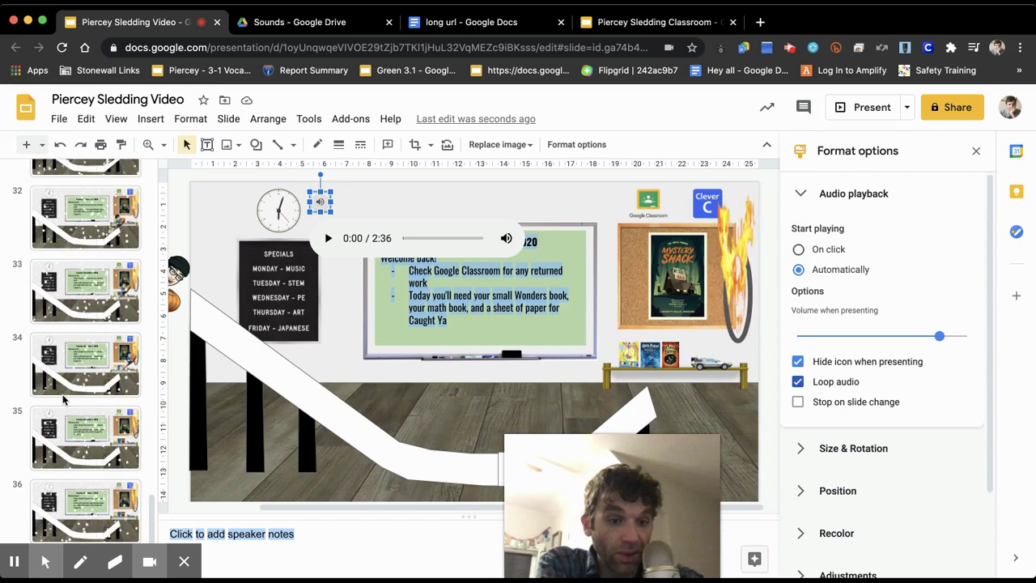
{"action": "mouse_move", "coordinate": [643, 486]}
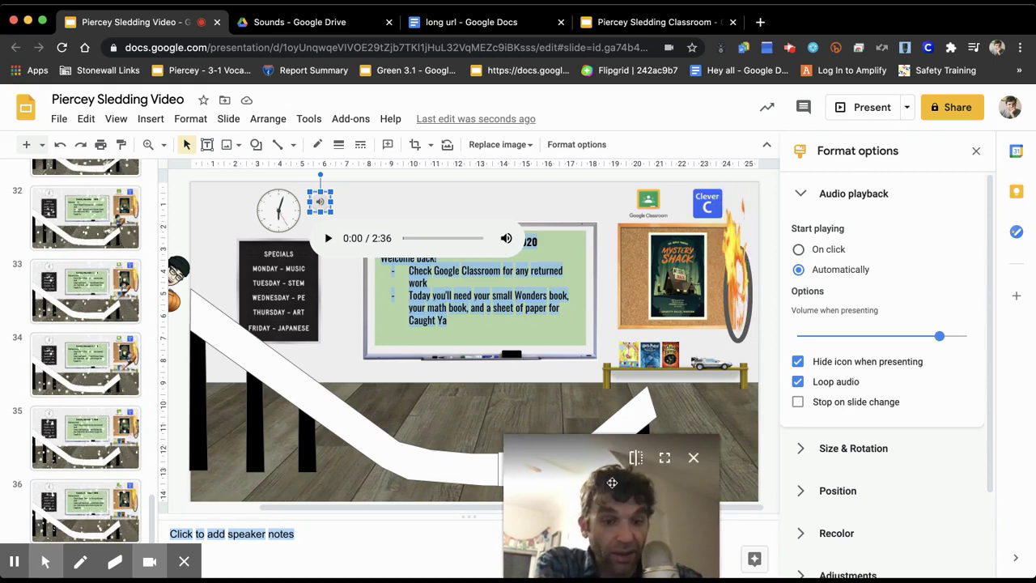
{"action": "left_click_drag", "start_coordinate": [612, 483], "coordinate": [884, 483]}
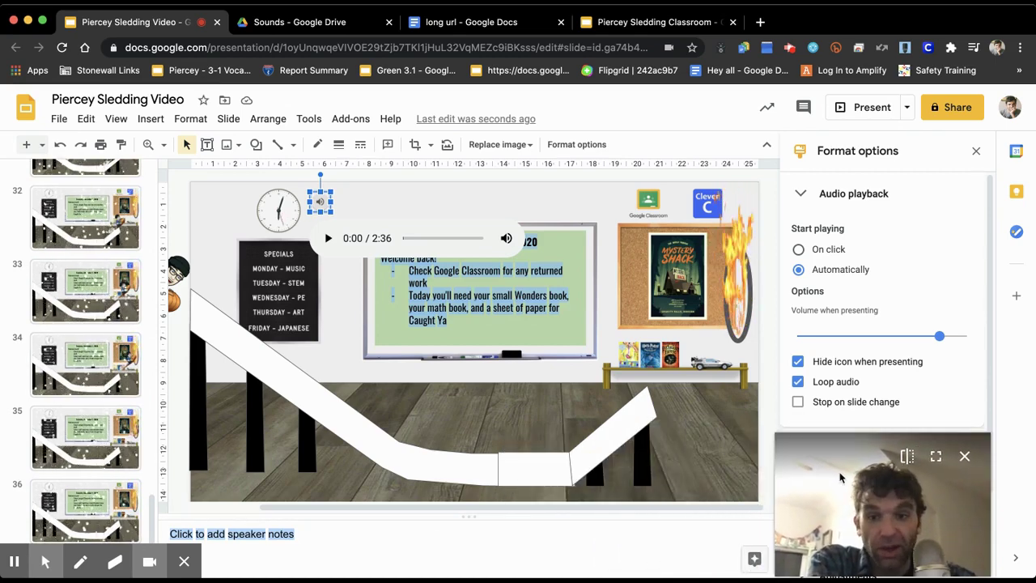
{"action": "left_click", "coordinate": [512, 200]}
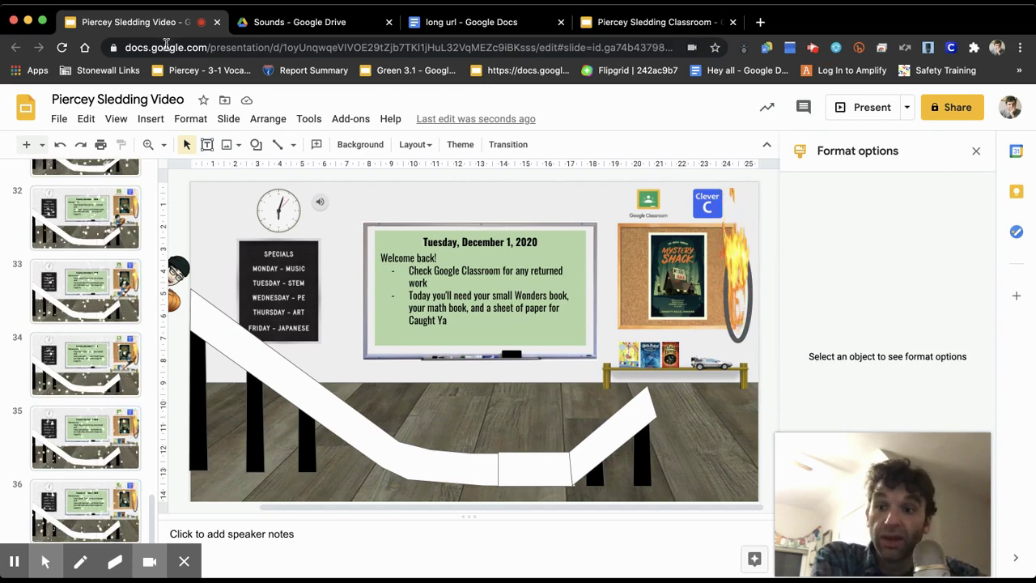
Step: Publish the deck to the web, starting on load and restarting after the last slide, then select the link
{"action": "left_click", "coordinate": [59, 119]}
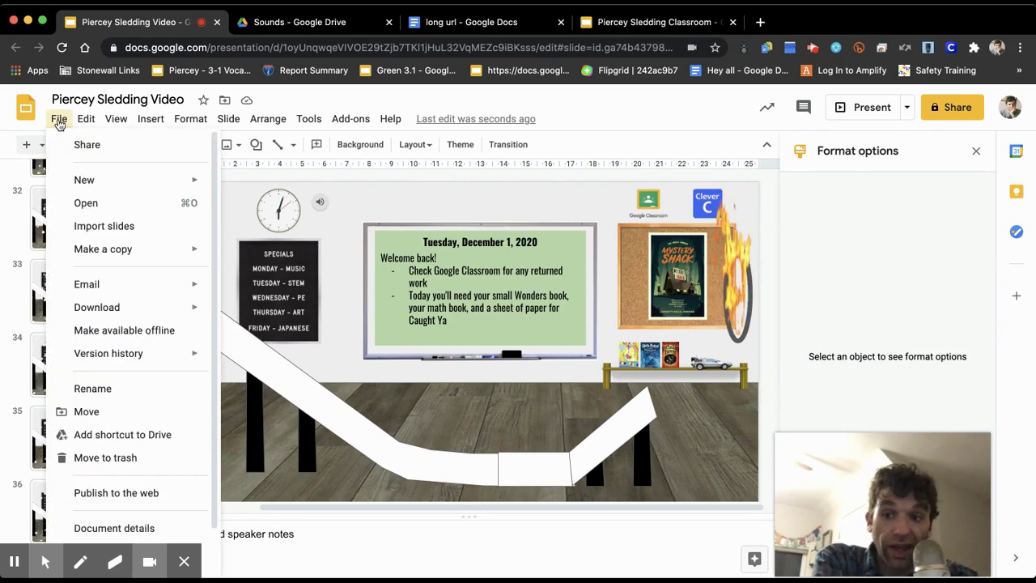
{"action": "left_click", "coordinate": [112, 493]}
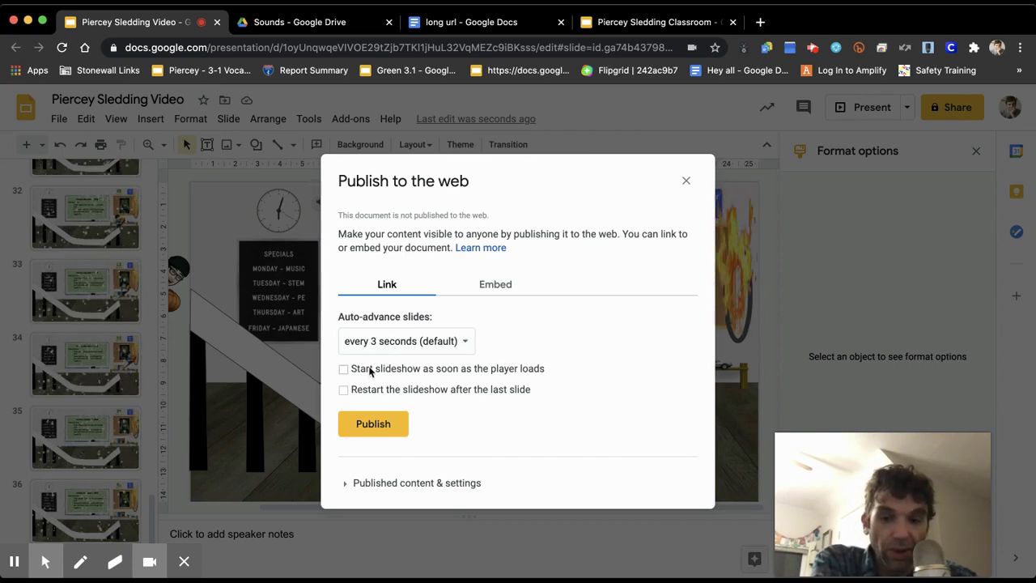
{"action": "left_click", "coordinate": [370, 371]}
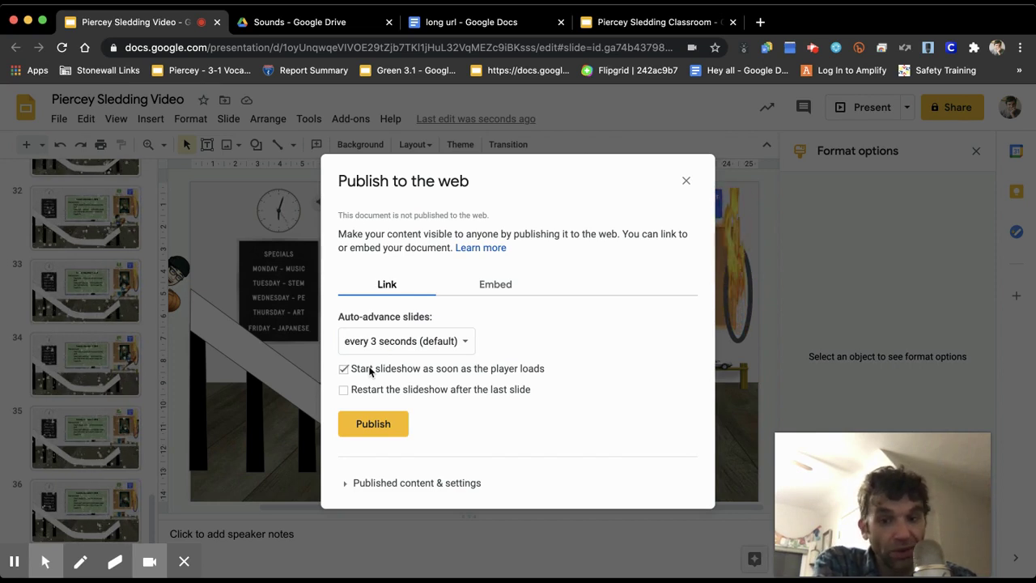
{"action": "left_click", "coordinate": [394, 392]}
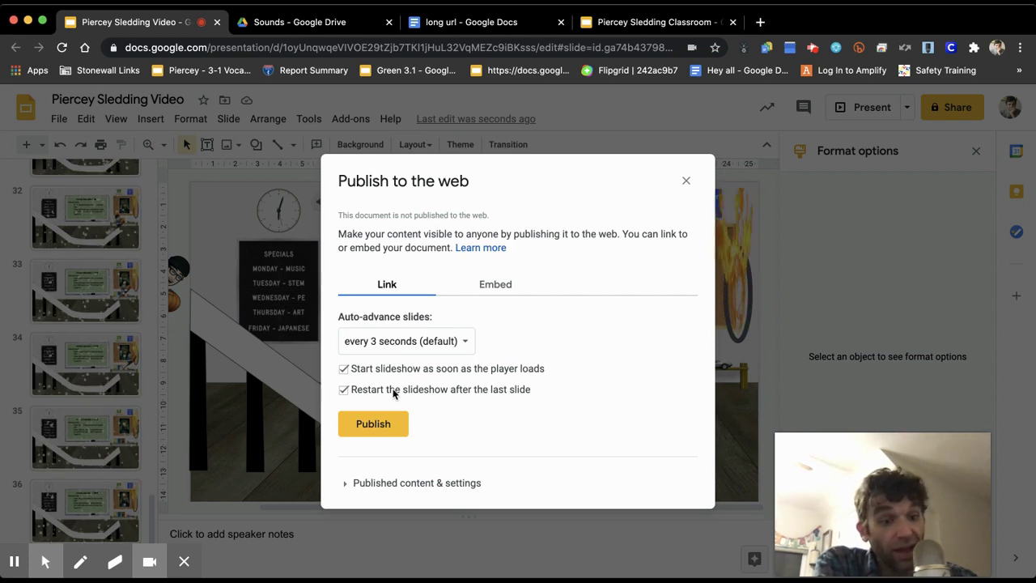
{"action": "left_click", "coordinate": [388, 427]}
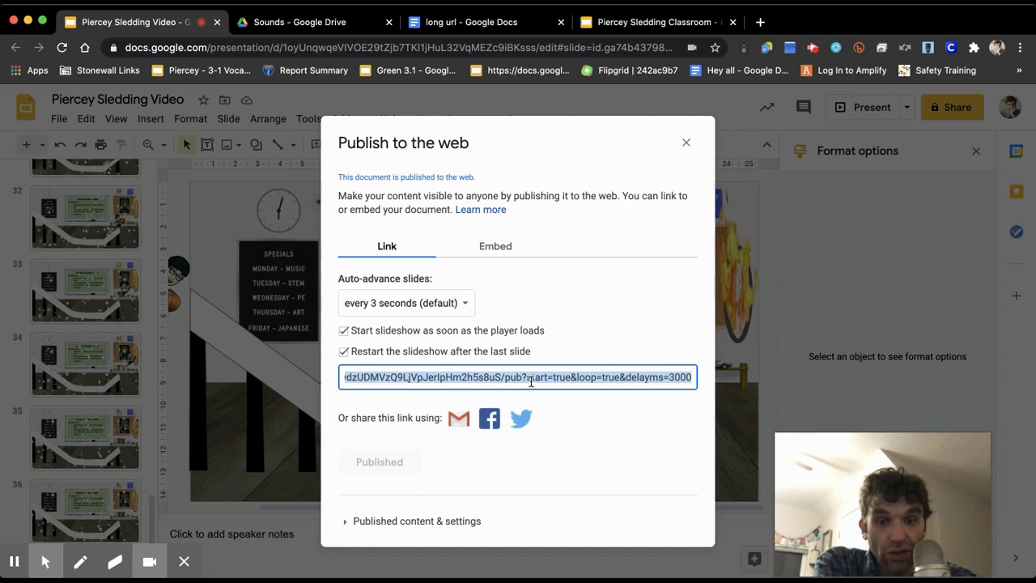
{"action": "left_click", "coordinate": [453, 379]}
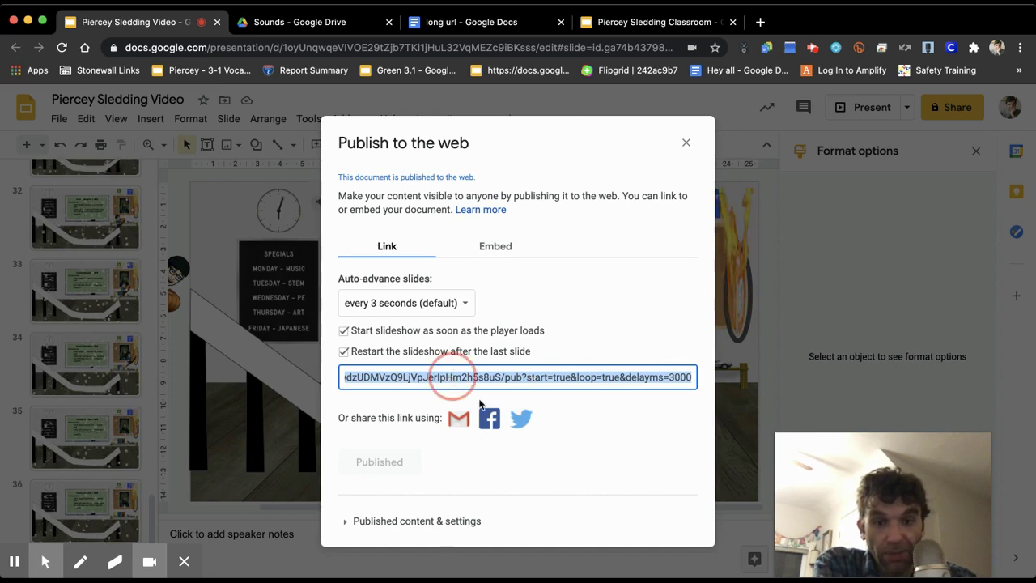
Step: Paste the published slideshow link into the long url document and enlarge it to size 18
{"action": "left_click", "coordinate": [466, 29]}
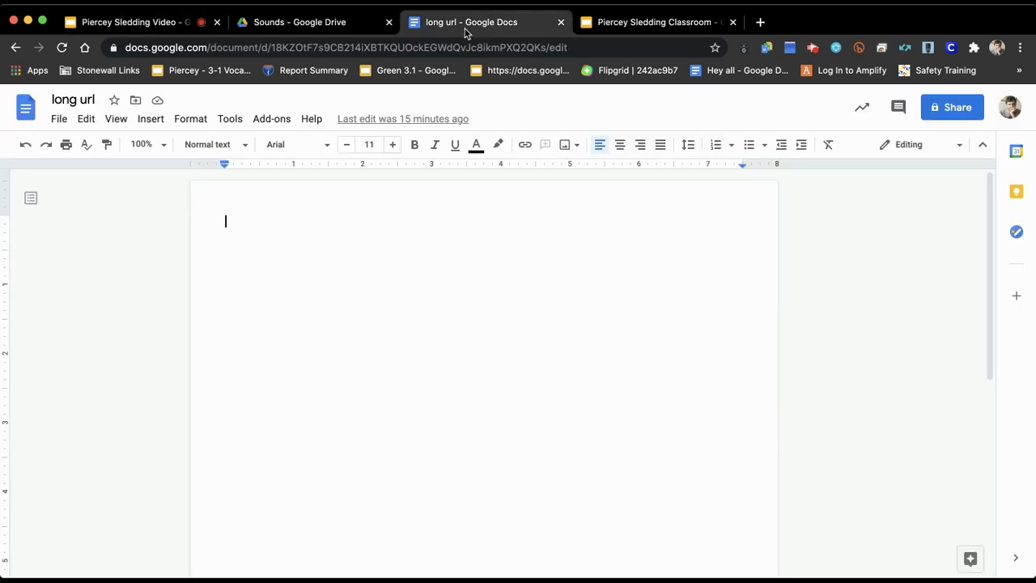
{"action": "type", "text": "https://docs.google.com/presentation/d/e/2PACX-1vSLhBlosfaxGMHms-n76PDuKyWMVTfwu1ucg1pzeSkNqRIWv5EMwdzUDMVzQ9LjVpJerlpHm2h6s8uS/pub?start=true&loop=true&delayms=3000"}
{"action": "left_click", "coordinate": [401, 223]}
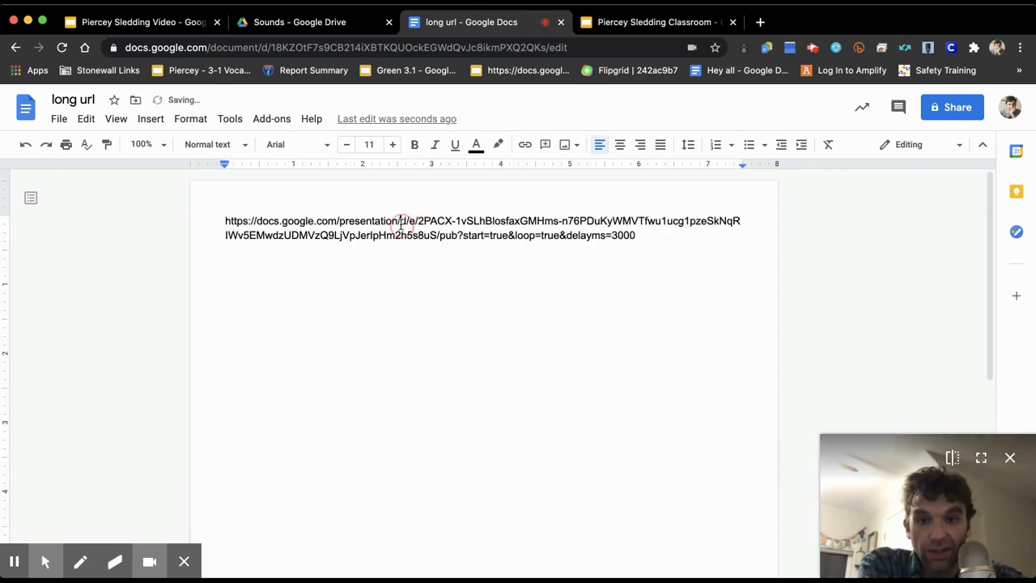
{"action": "key", "text": "super+a"}
{"action": "left_click", "coordinate": [395, 144]}
{"action": "left_click", "coordinate": [395, 145]}
{"action": "left_click", "coordinate": [396, 144]}
{"action": "left_click", "coordinate": [395, 145]}
{"action": "left_click", "coordinate": [395, 144]}
{"action": "left_click", "coordinate": [395, 144]}
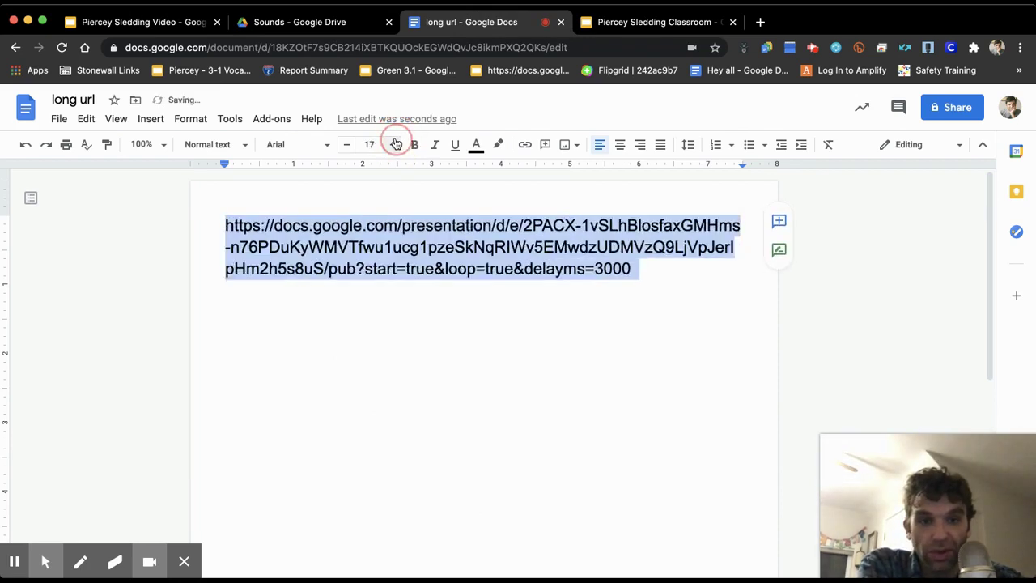
{"action": "left_click", "coordinate": [395, 145]}
Step: Highlight parts of the link to inspect its start, loop and delay settings
{"action": "left_click", "coordinate": [406, 222]}
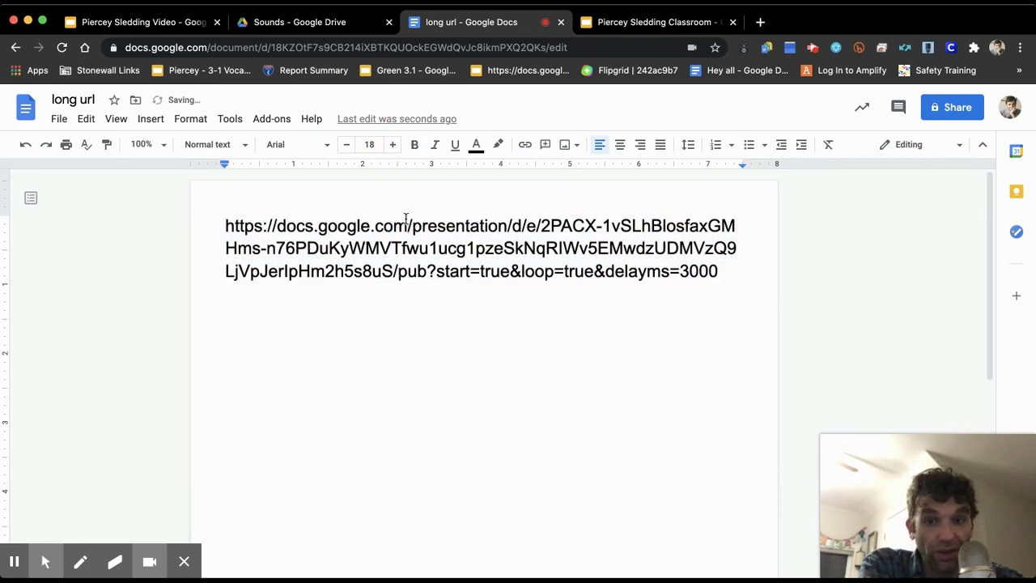
{"action": "left_click_drag", "start_coordinate": [227, 224], "coordinate": [451, 270]}
{"action": "left_click", "coordinate": [451, 269]}
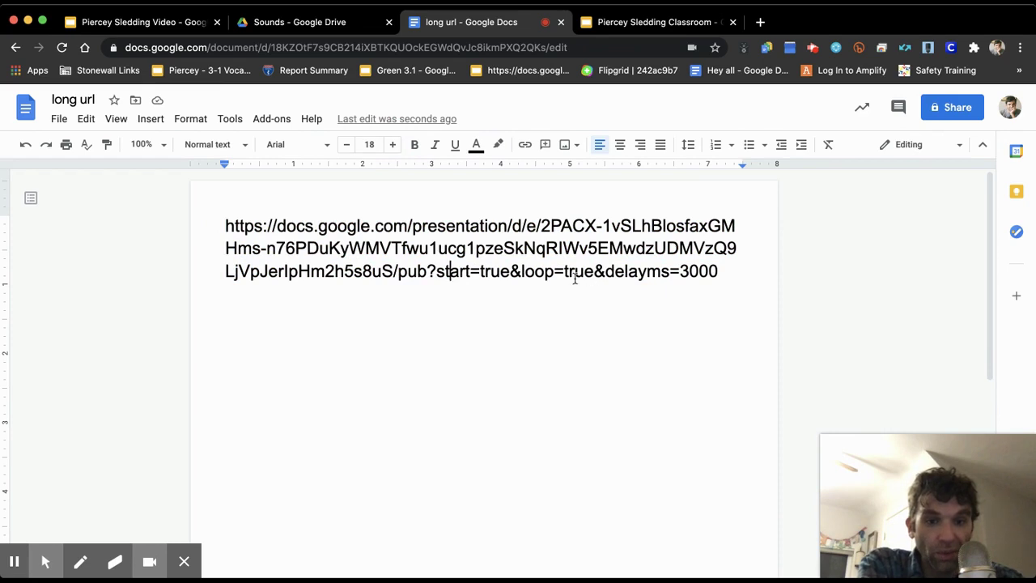
{"action": "left_click_drag", "start_coordinate": [566, 273], "coordinate": [718, 270]}
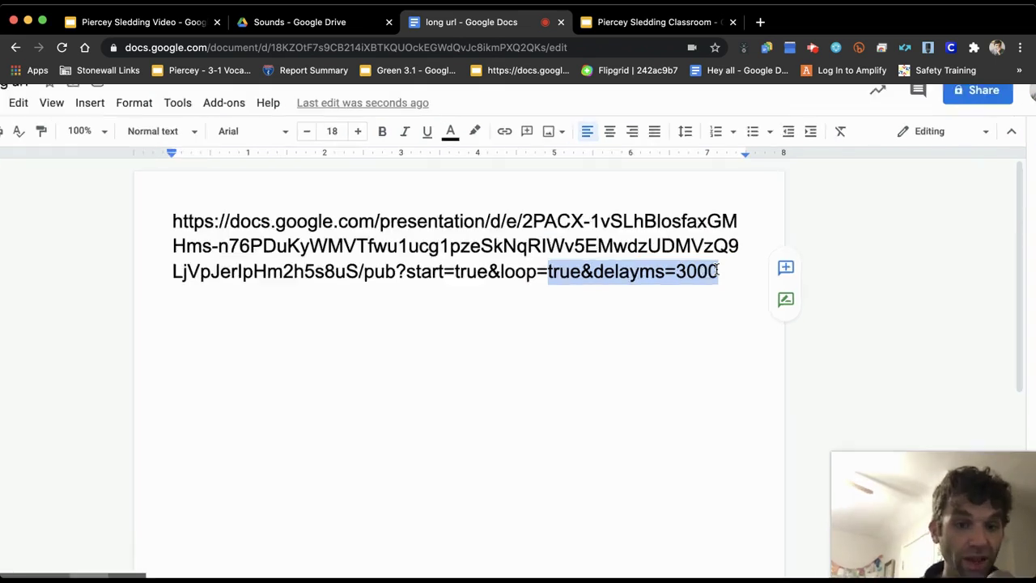
{"action": "left_click", "coordinate": [582, 272]}
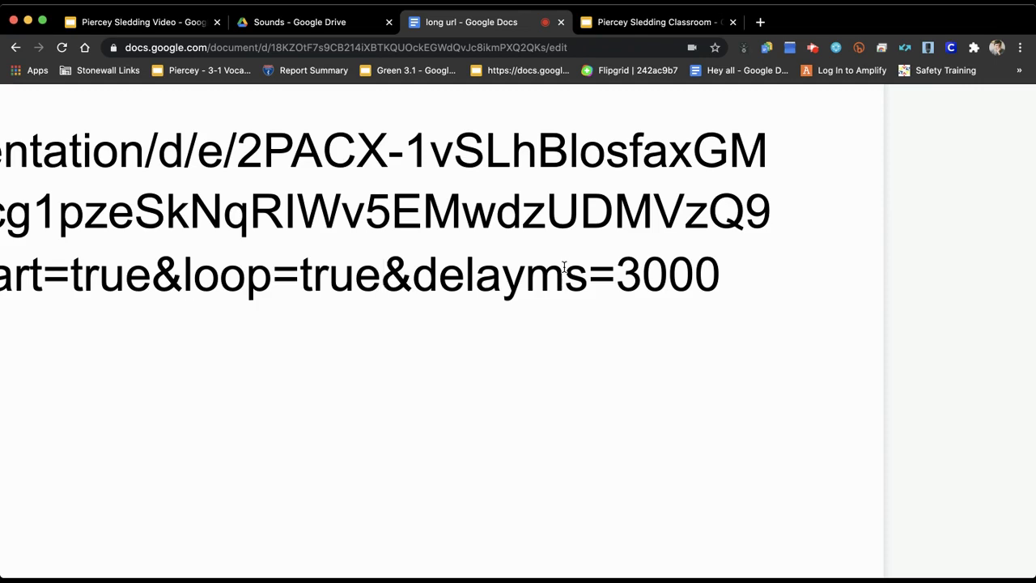
Step: Replace the link's delayms value 3000 with 250, then select the edited link
{"action": "left_click_drag", "start_coordinate": [618, 274], "coordinate": [713, 275]}
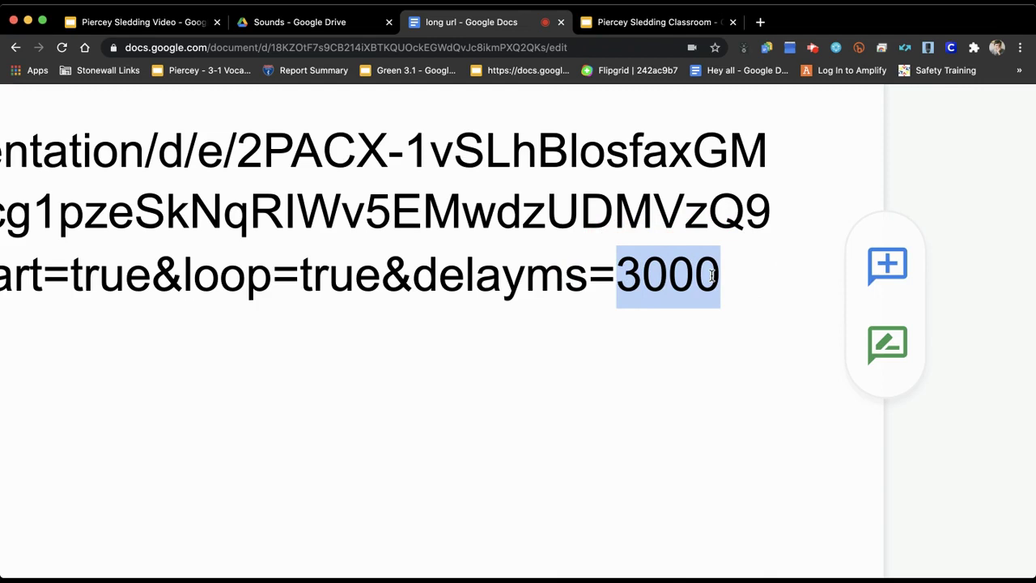
{"action": "type", "text": "250"}
{"action": "scroll", "coordinate": [712, 276], "scroll_direction": "down", "scroll_amount": 3}
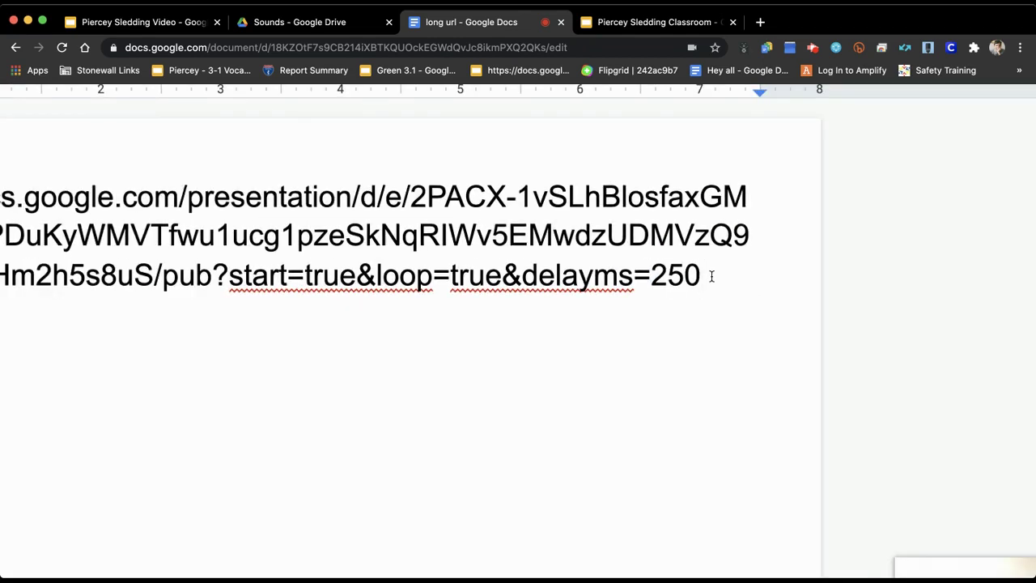
{"action": "scroll", "coordinate": [711, 276], "scroll_direction": "down", "scroll_amount": 2}
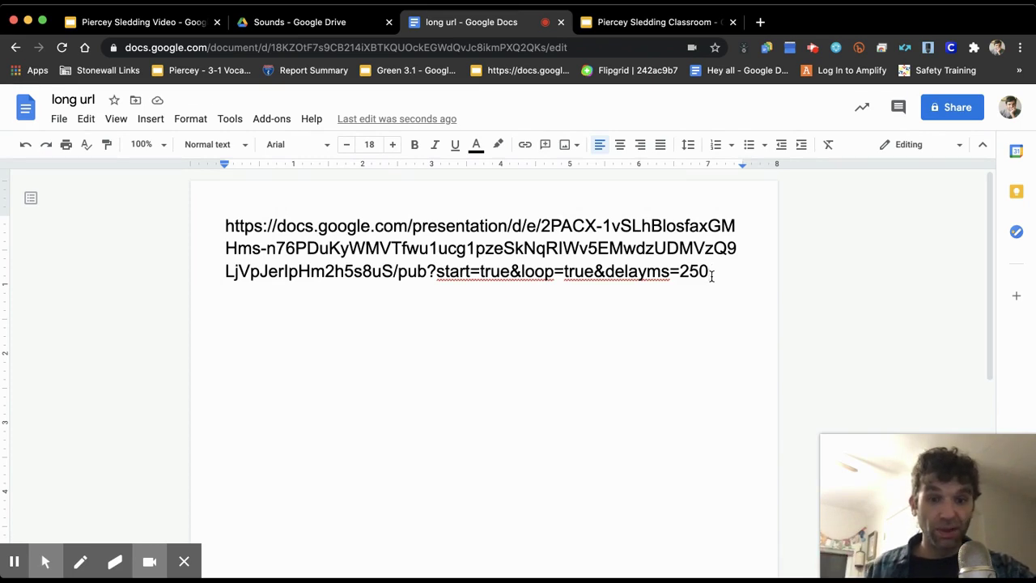
{"action": "left_click_drag", "start_coordinate": [719, 272], "coordinate": [153, 186]}
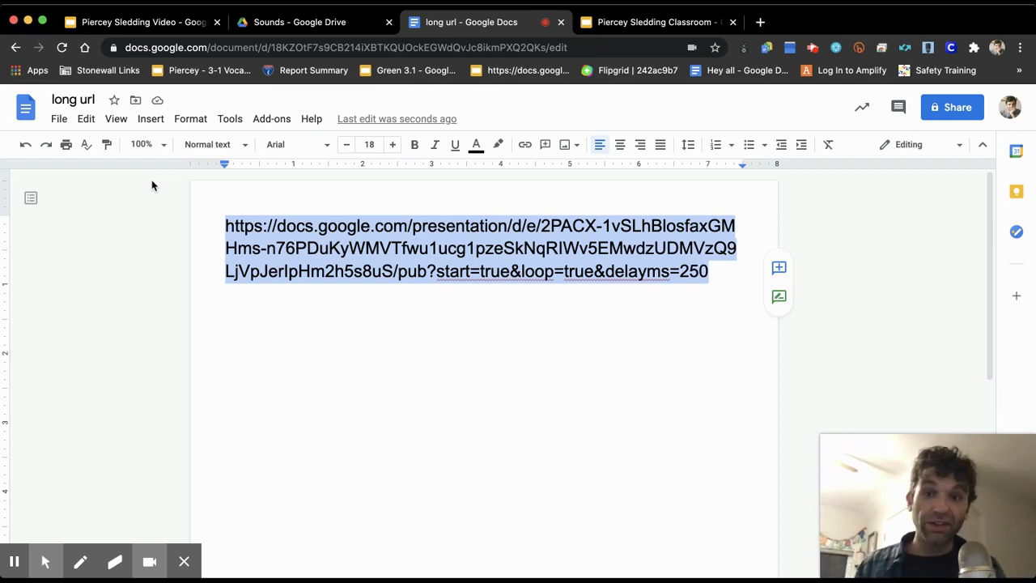
Step: Close the Publish to the web dialog and review slides 2 and 1 of the sledding deck
{"action": "left_click", "coordinate": [152, 31]}
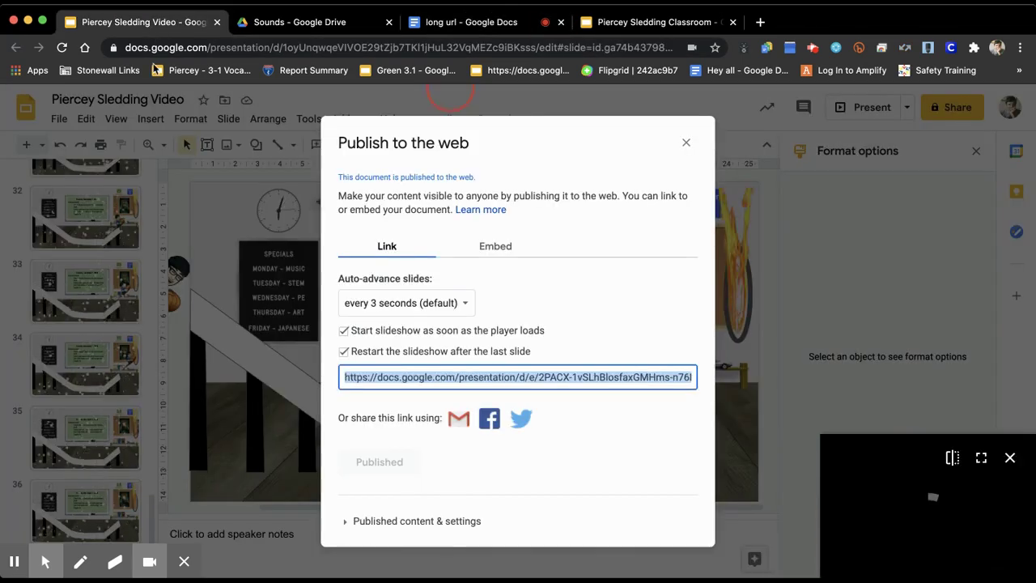
{"action": "left_click", "coordinate": [685, 143]}
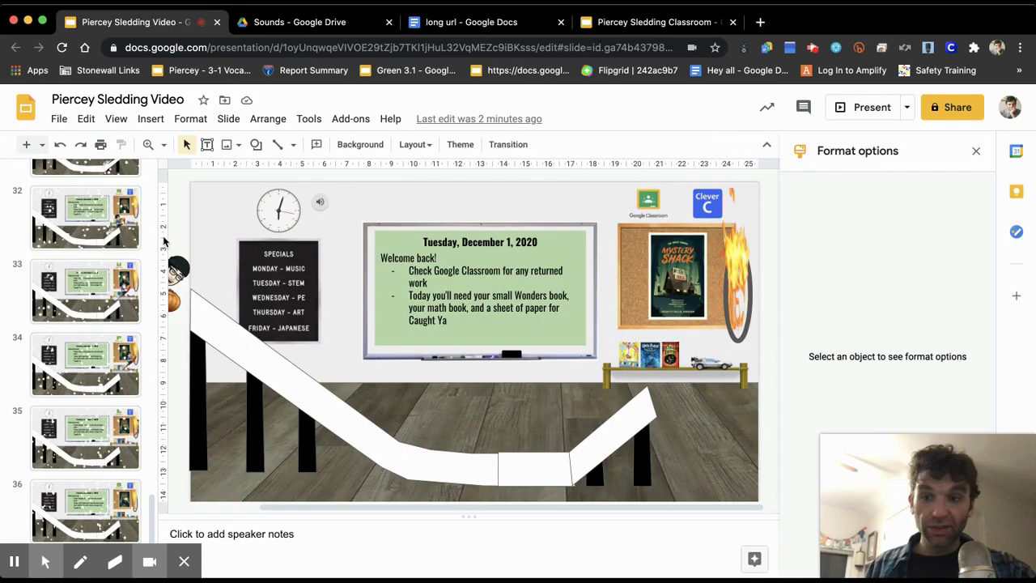
{"action": "scroll", "coordinate": [77, 226], "scroll_direction": "up", "scroll_amount": 20}
{"action": "left_click", "coordinate": [89, 275]}
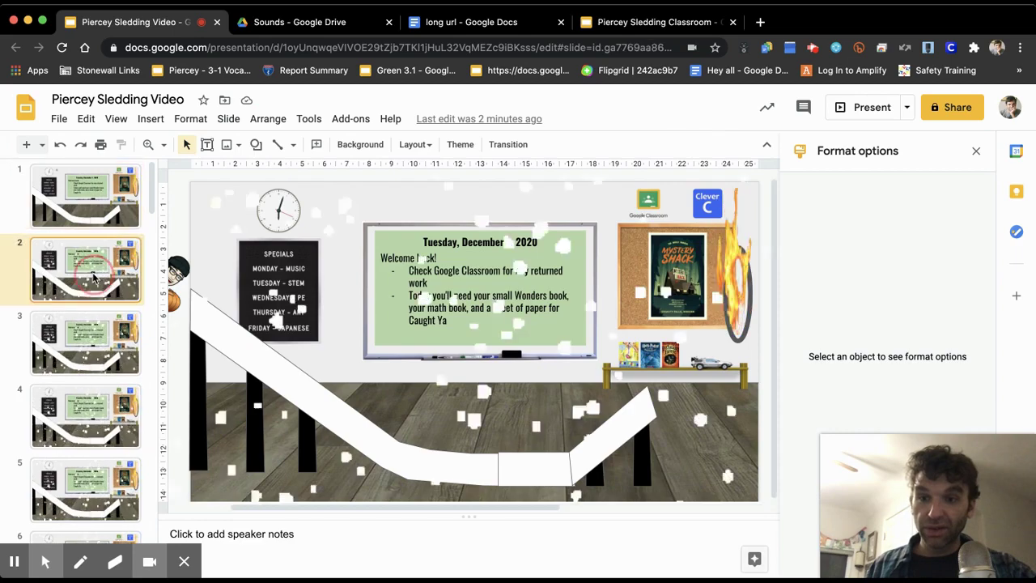
{"action": "left_click", "coordinate": [315, 299]}
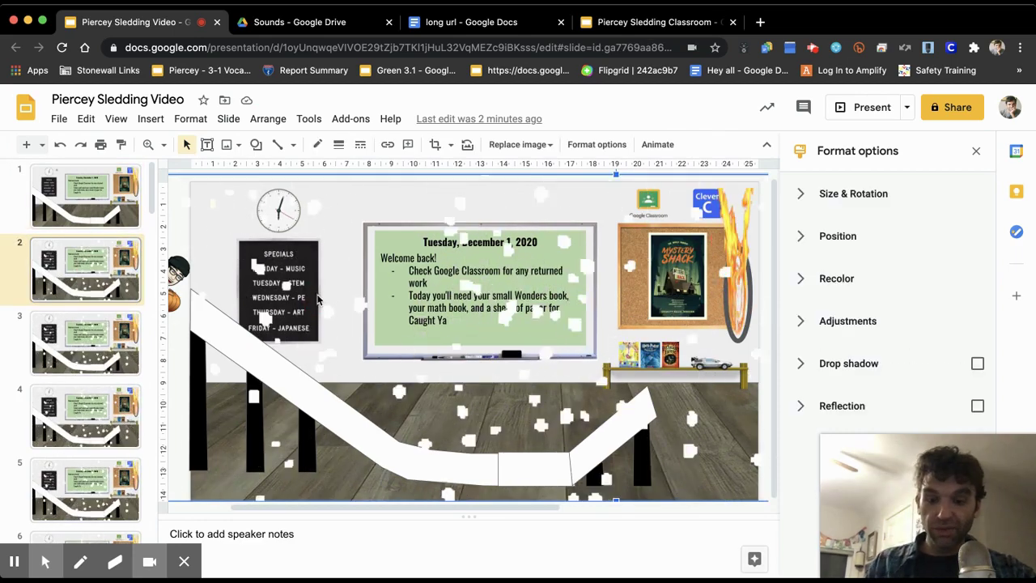
{"action": "left_click", "coordinate": [77, 203]}
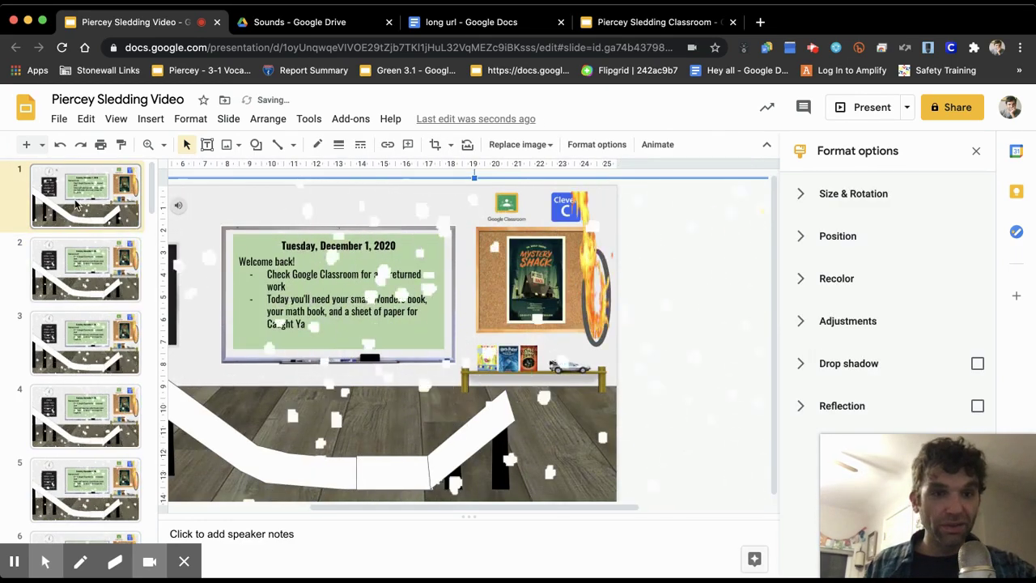
Step: Return to the long url document and select the whole edited link
{"action": "left_click", "coordinate": [603, 21]}
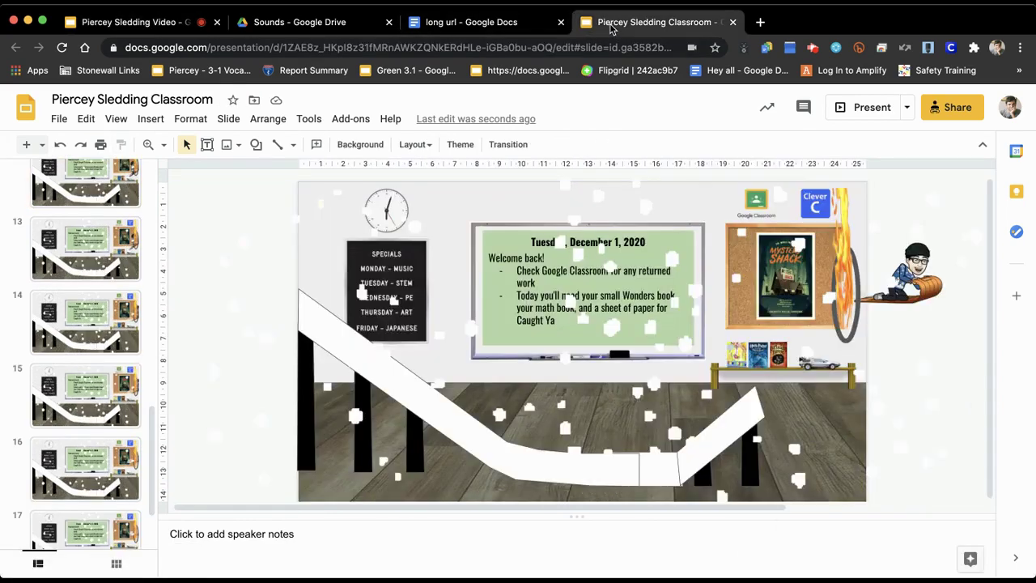
{"action": "left_click", "coordinate": [502, 22]}
{"action": "left_click", "coordinate": [489, 225]}
{"action": "triple_click", "coordinate": [489, 231]}
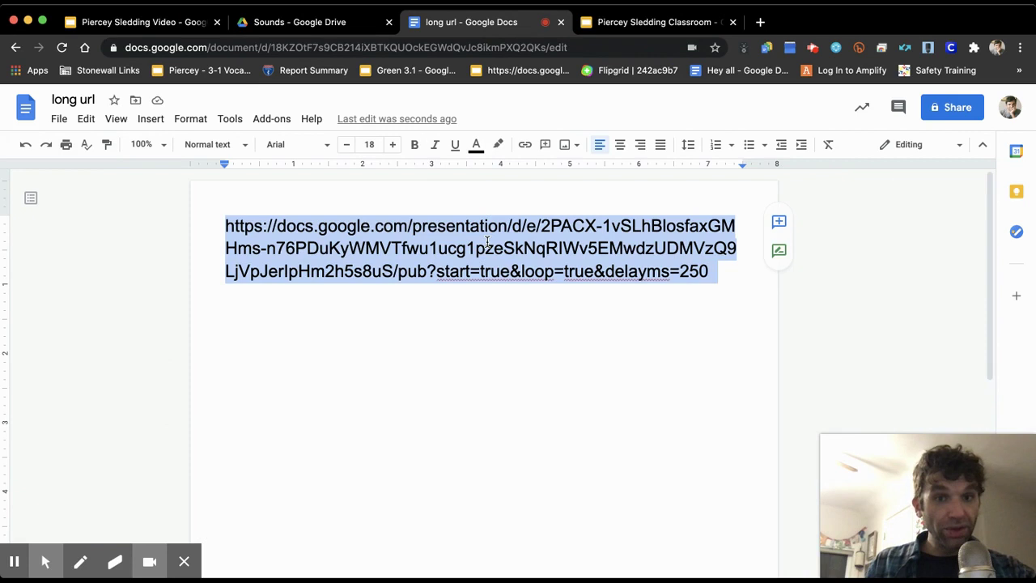
Step: Paste the edited delayms=250 link into the Drive tab's address bar
{"action": "left_click", "coordinate": [330, 24]}
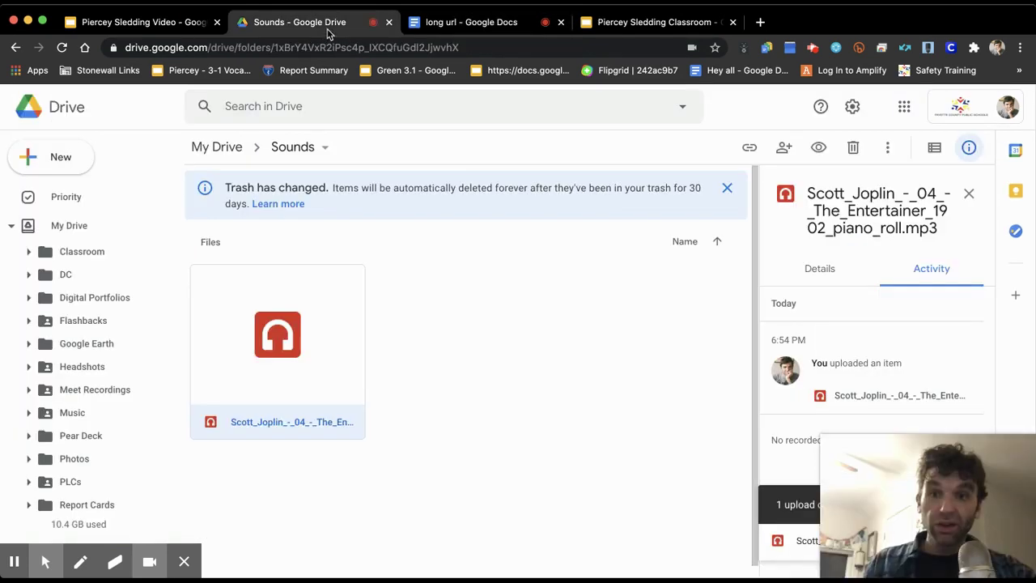
{"action": "left_click", "coordinate": [334, 46]}
{"action": "key", "text": "super+v"}
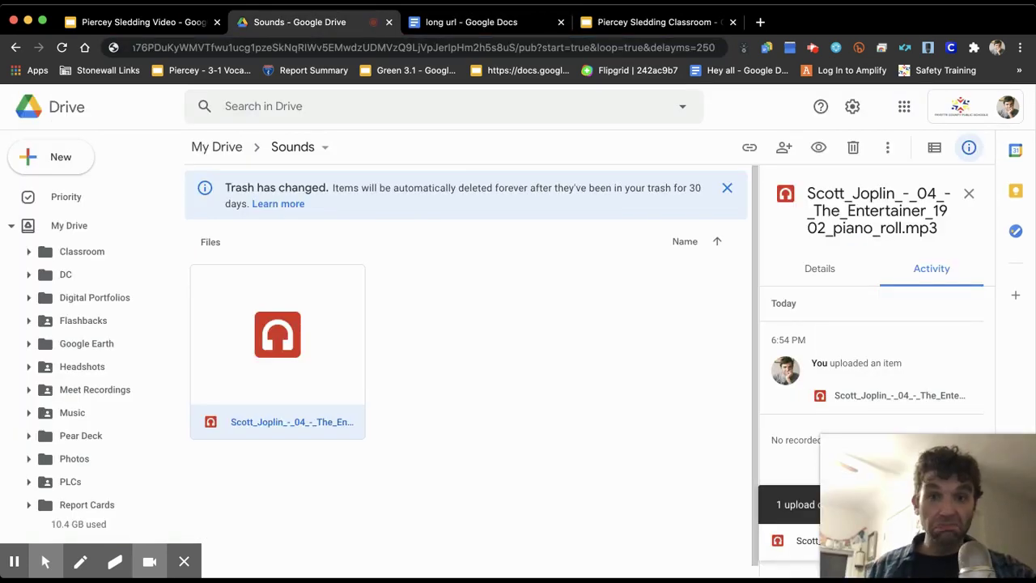